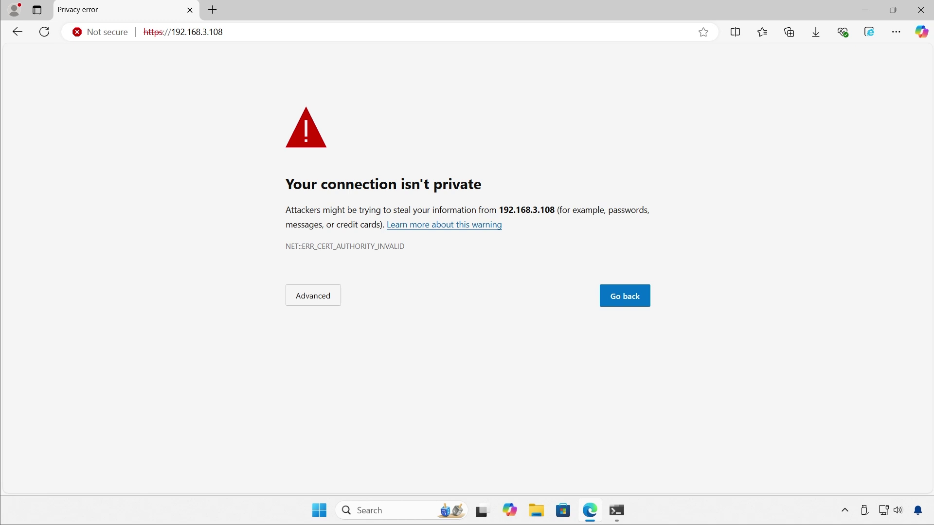
Proceed past Edge's certificate warning to the iDRAC8 login page at 192.168.3.108
left_click(302, 303)
left_click(332, 396)
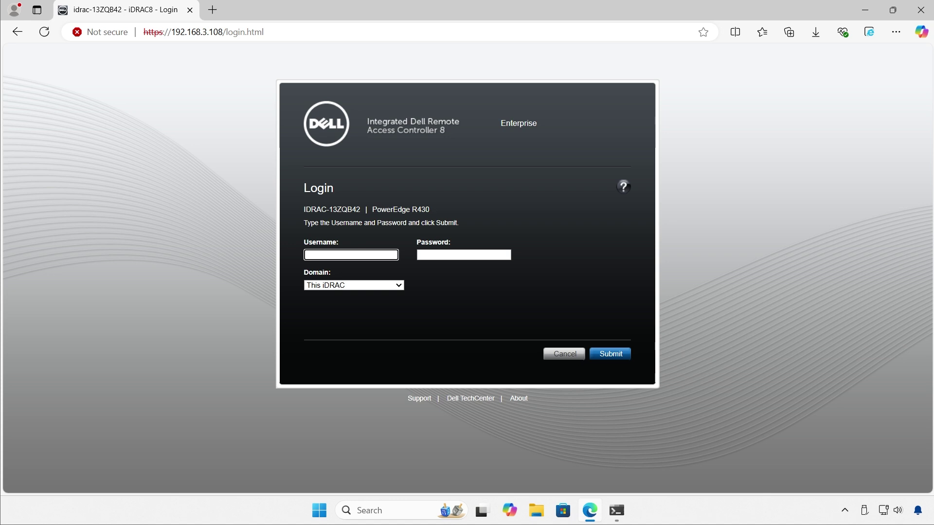
Enter the admin account password and submit the login to reach the System Summary
left_click(463, 255)
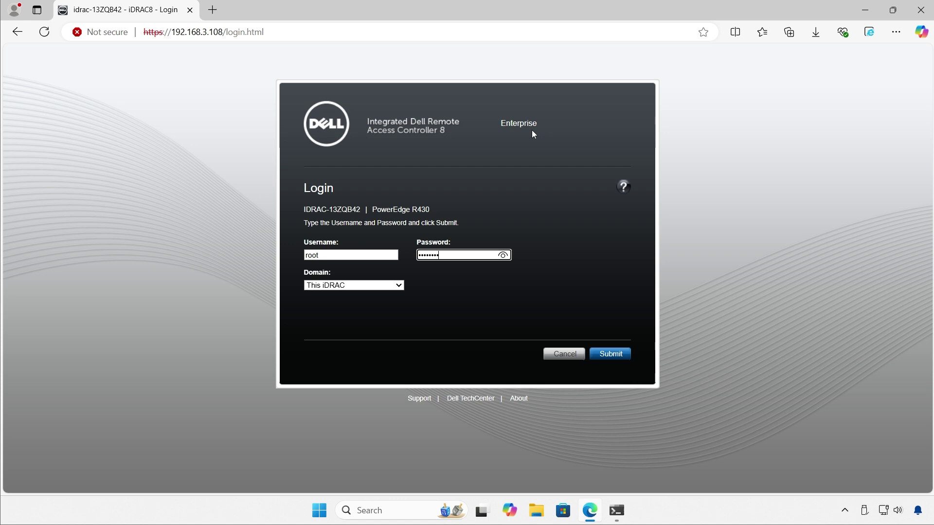
left_click(604, 357)
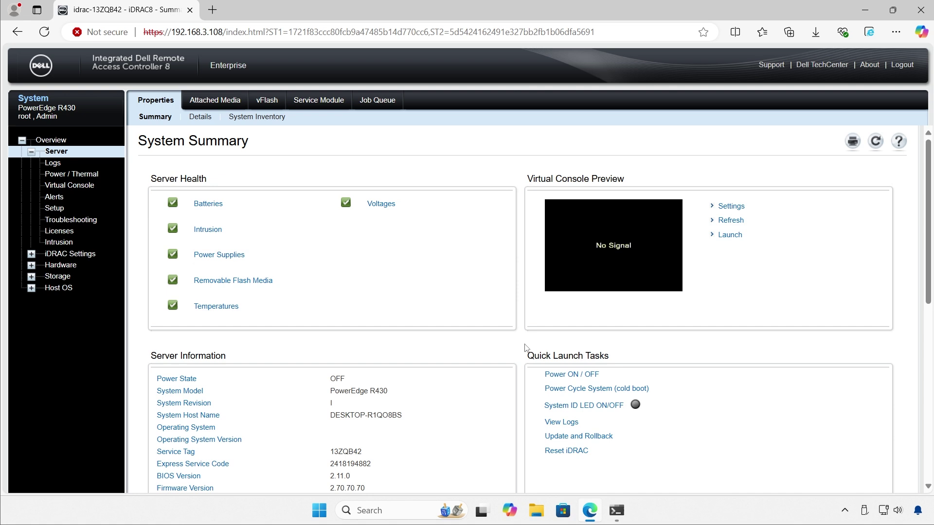
Locate and highlight the current BIOS Version value 2.11.0 on the System Summary
scroll(516, 348, "down", 1)
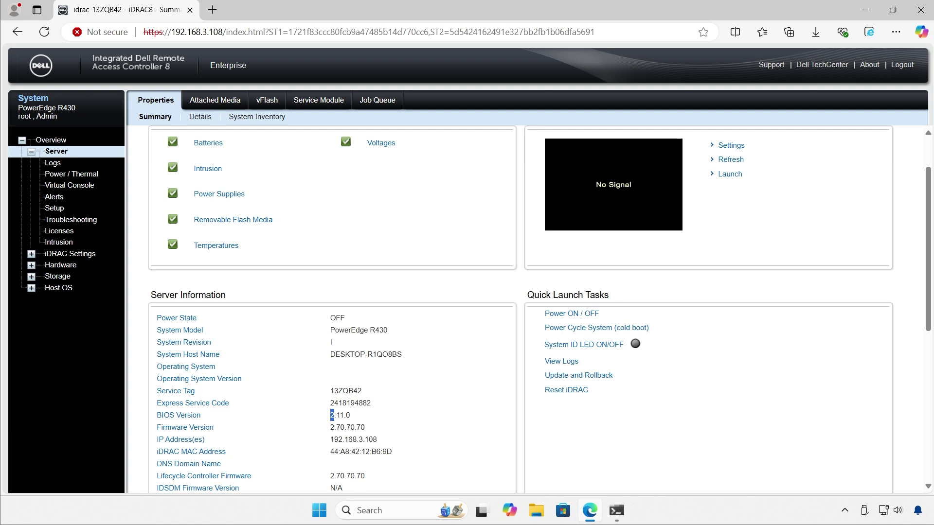
left_click_drag(333, 414, 354, 422)
scroll(355, 419, "down", 1)
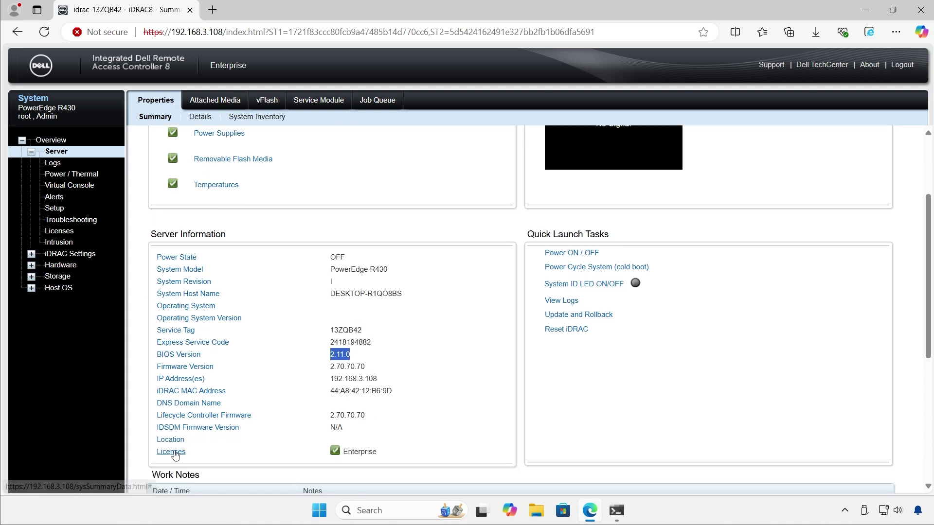
scroll(165, 455, "up", 2)
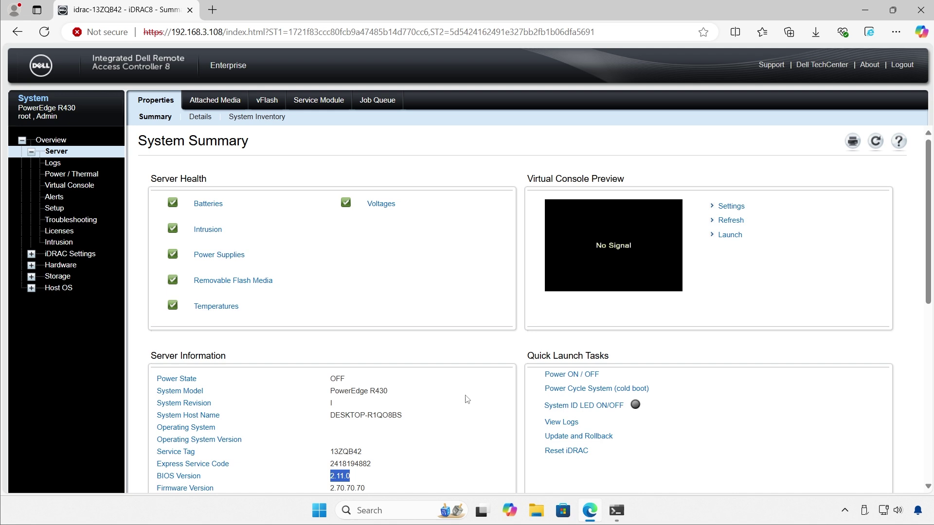
scroll(463, 399, "down", 3)
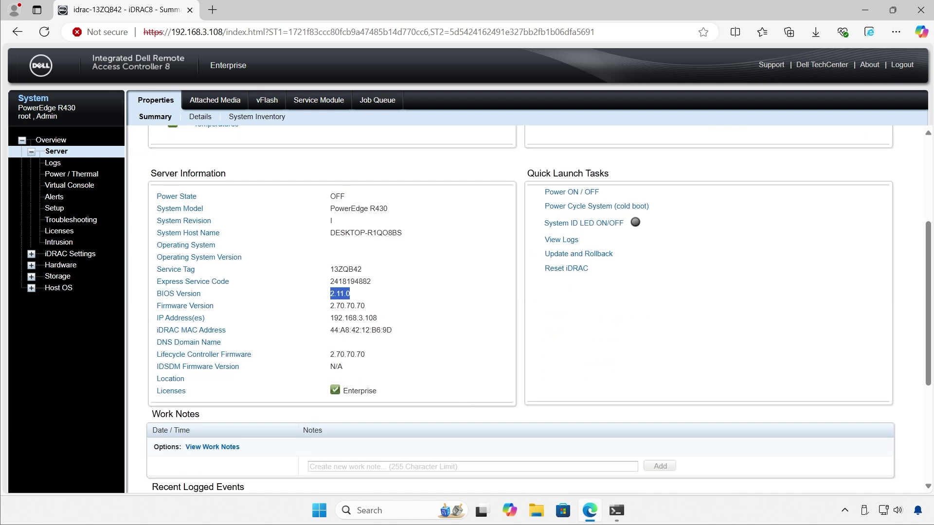
scroll(633, 264, "up", 3)
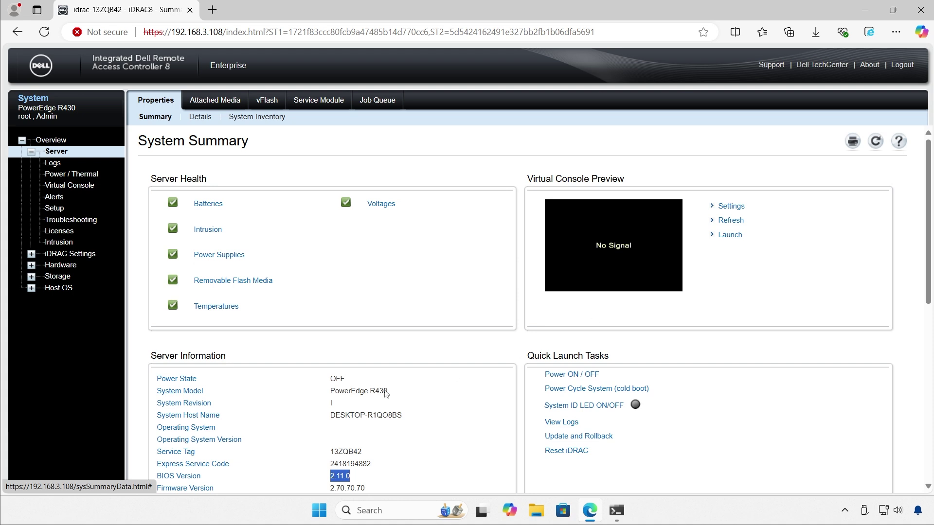
Select the System Model text 'PowerEdge R430' and open its context menu
left_click_drag(331, 394, 388, 395)
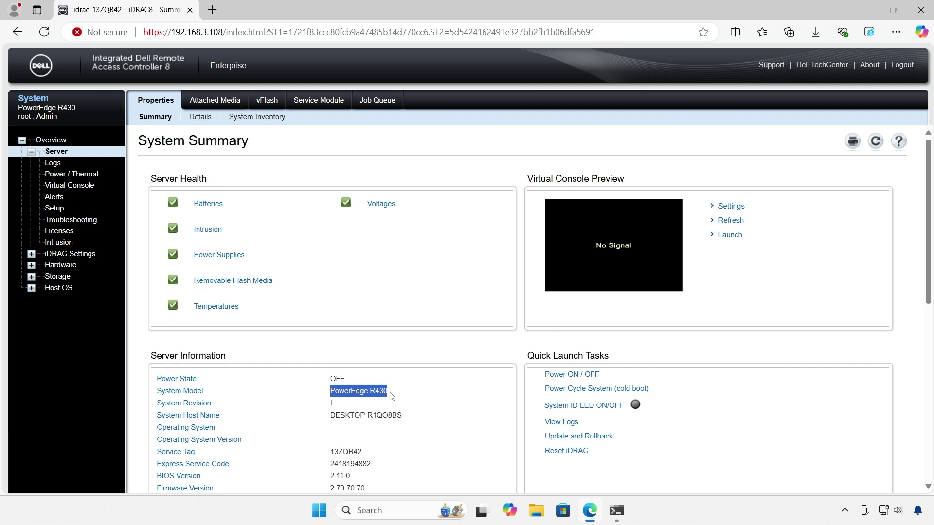
double_click(381, 394)
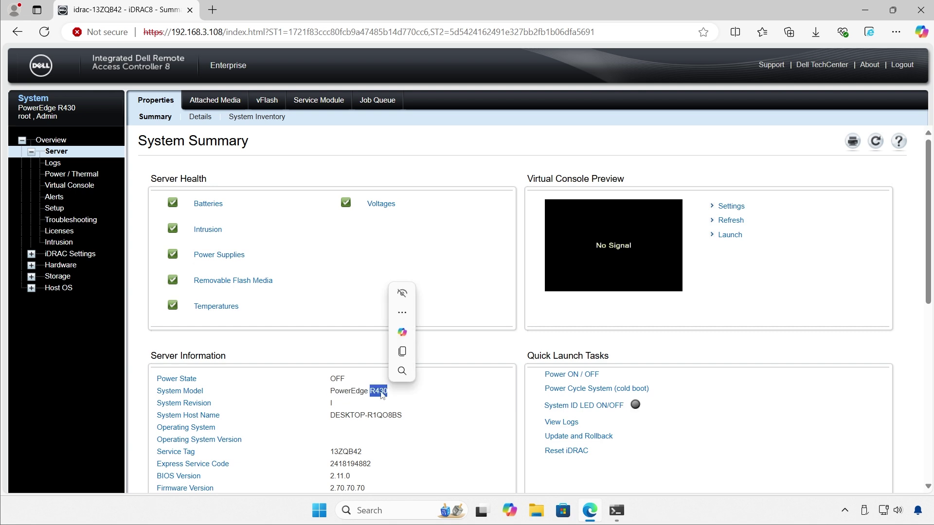
triple_click(381, 394)
right_click(382, 393)
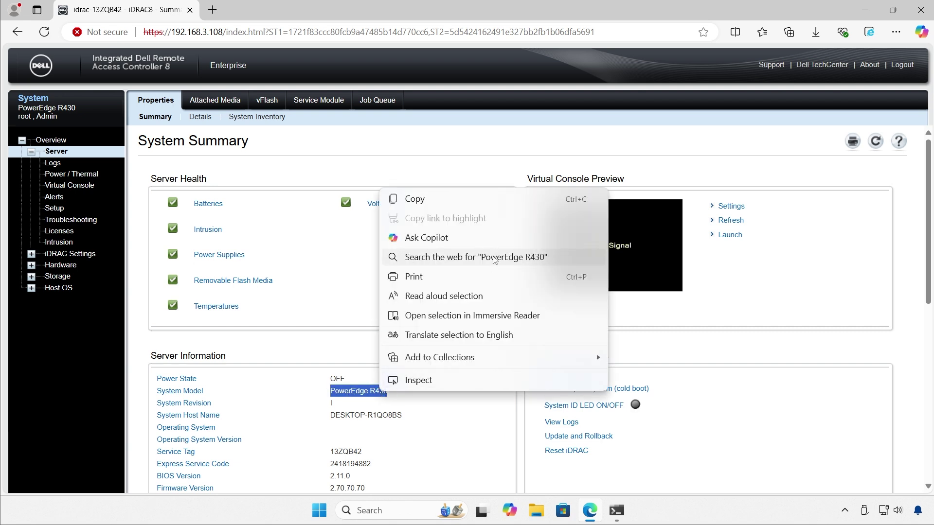
Search Bing for 'poweredge r430 drivers' and open Dell's R430 Drivers & Downloads result
left_click(493, 260)
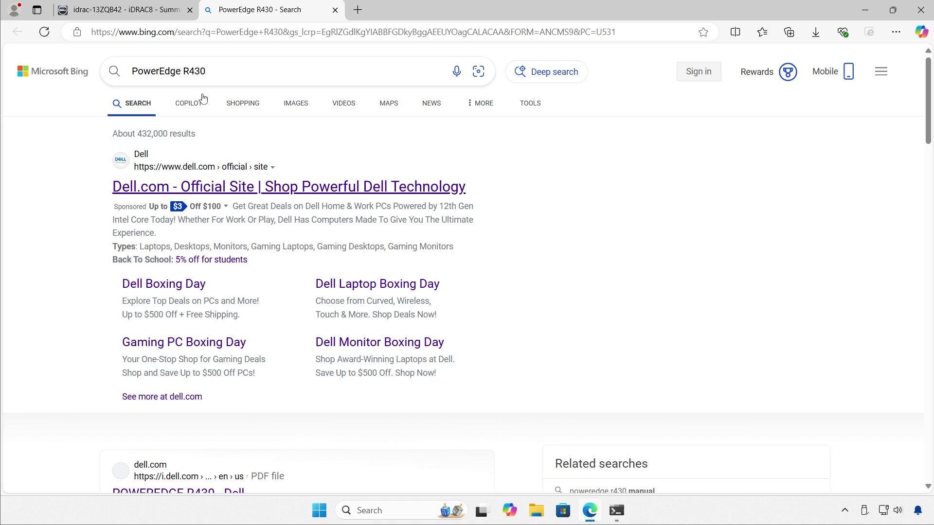
left_click(228, 96)
type("dr")
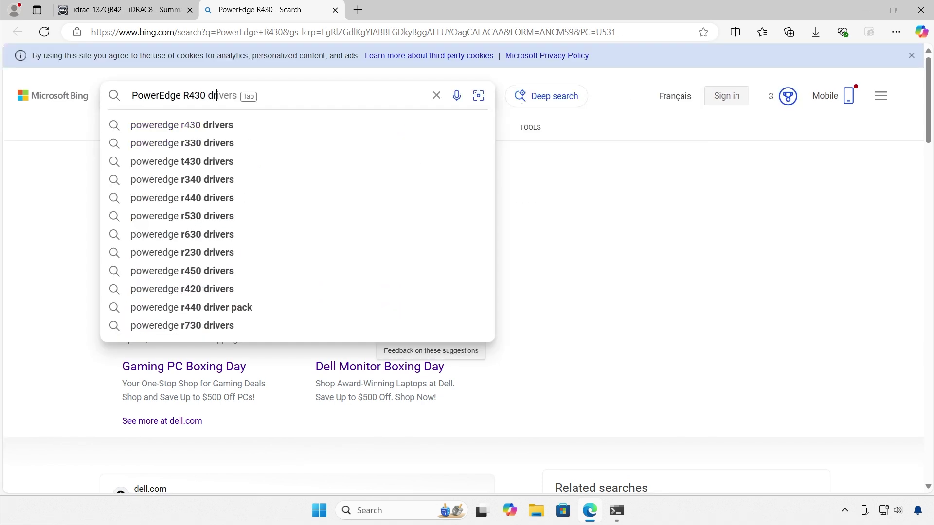
key("Tab")
key("Return")
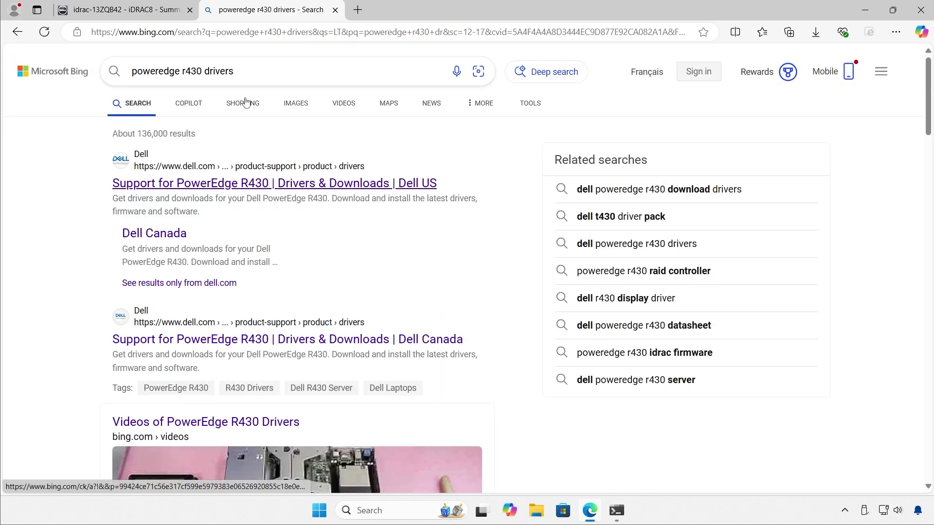
left_click(247, 342)
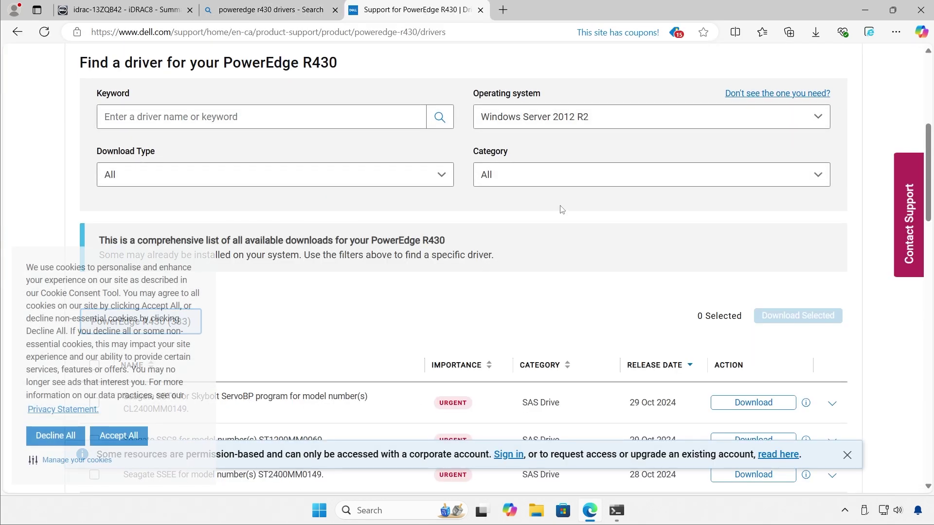
Filter the downloads to BIOS, decline non-essential cookies, and open the BIOS 2.19.0 details page
left_click(575, 176)
left_click(486, 222)
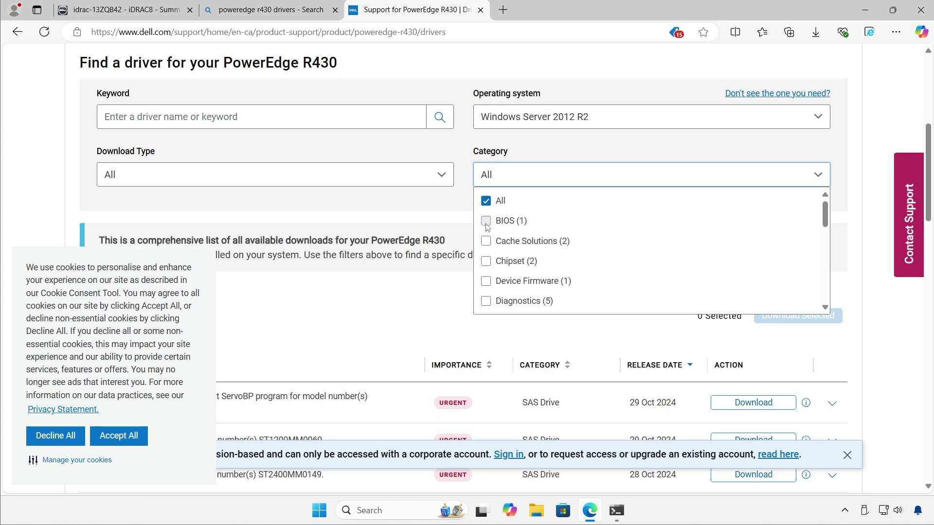
left_click(30, 437)
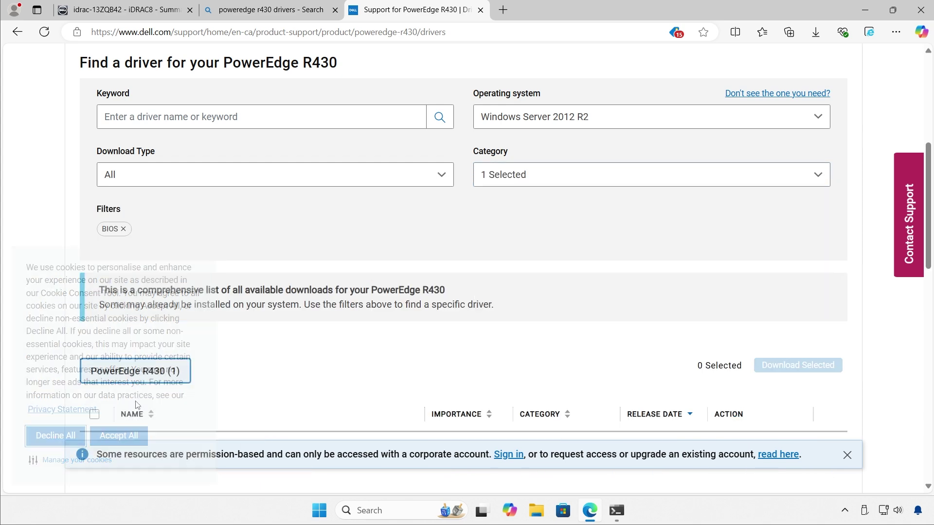
scroll(307, 349, "down", 3)
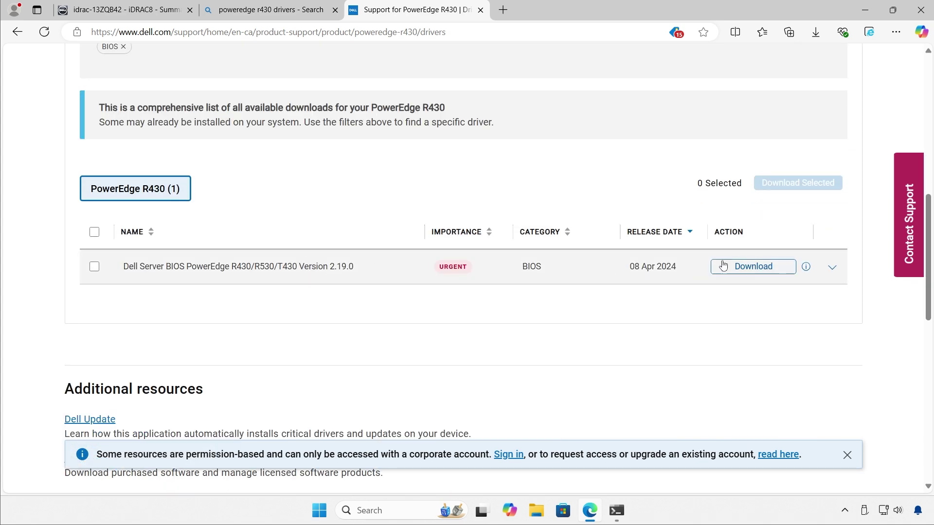
left_click(831, 270)
scroll(349, 389, "down", 2)
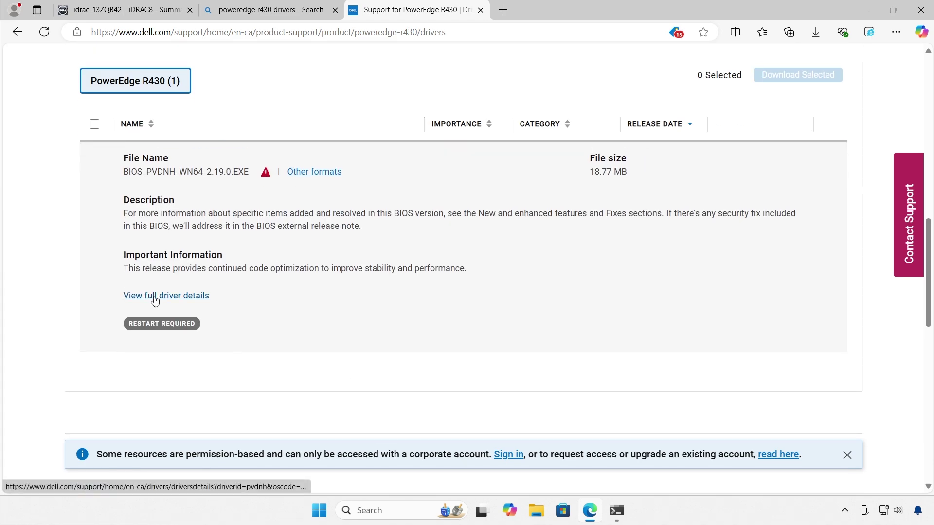
left_click(155, 296)
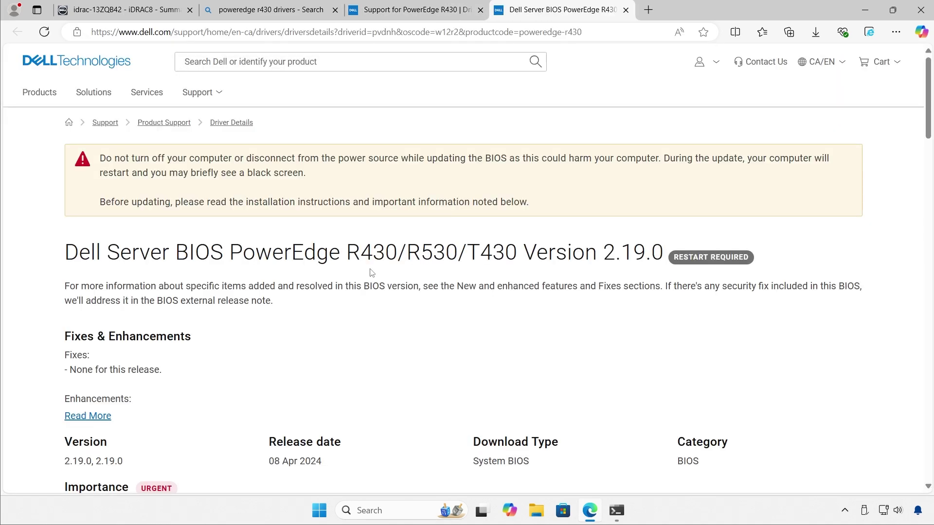
Scroll to Additional details and expand Other Available Versions, listing 2.12.1 and 2.11.0
scroll(372, 272, "down", 20)
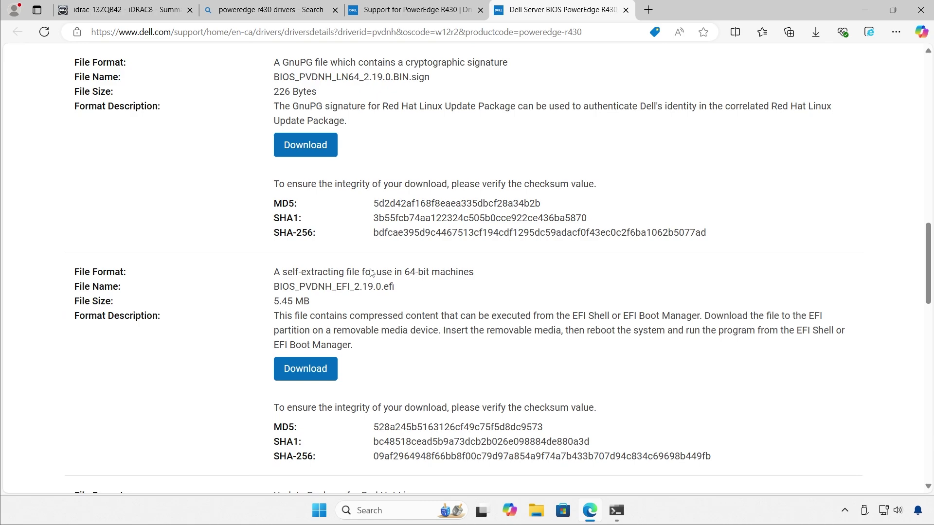
scroll(371, 271, "down", 6)
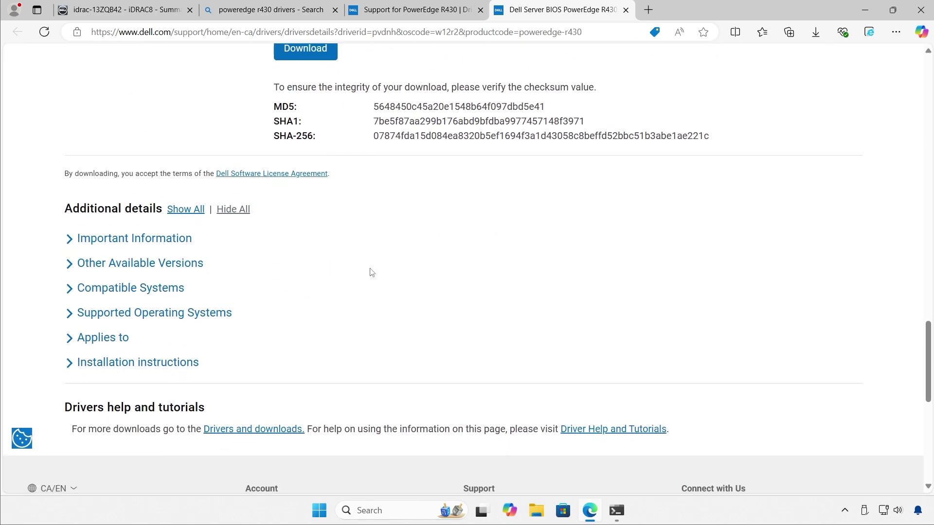
left_click(76, 266)
scroll(75, 267, "down", 7)
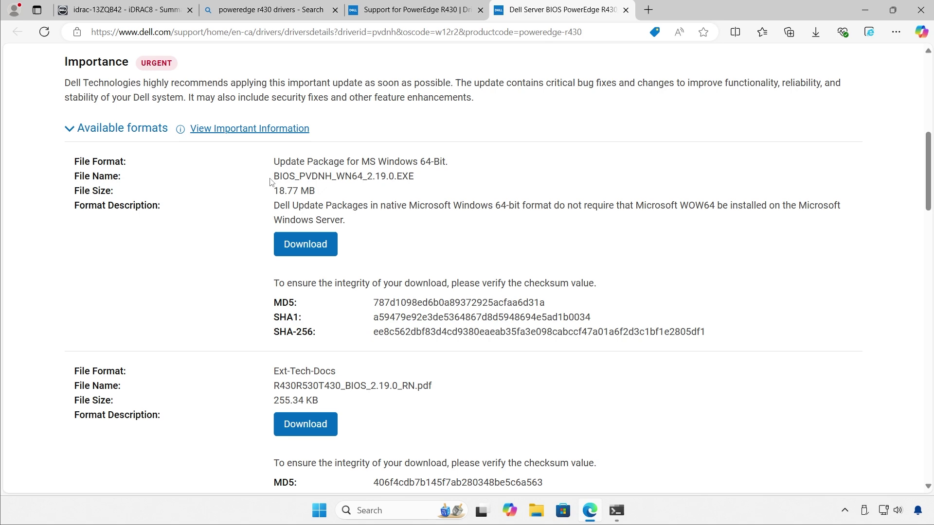
left_click_drag(274, 177, 421, 185)
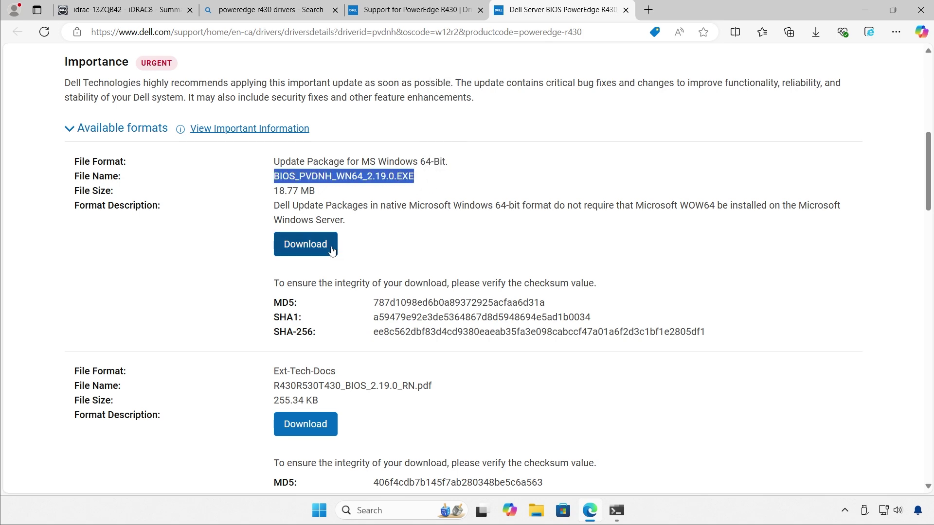
left_click(200, 263)
scroll(199, 260, "down", 10)
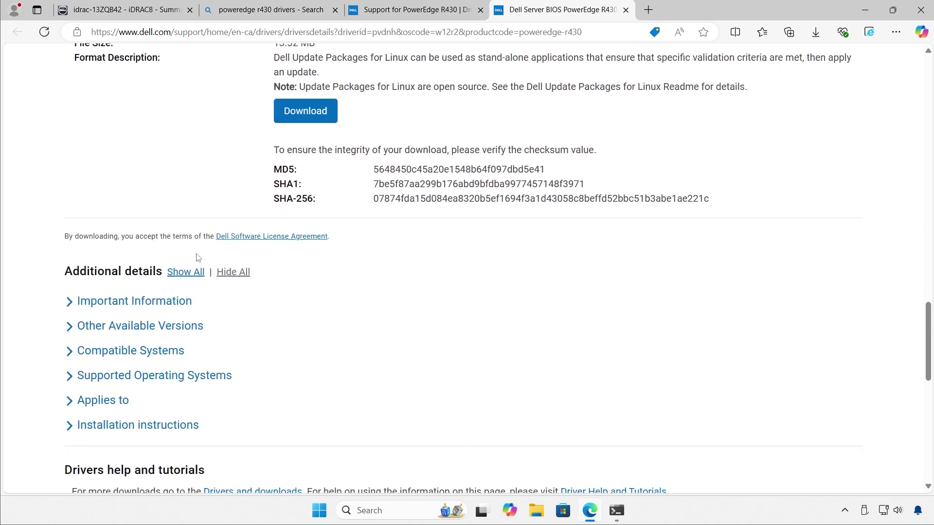
left_click(110, 325)
scroll(110, 334, "down", 1)
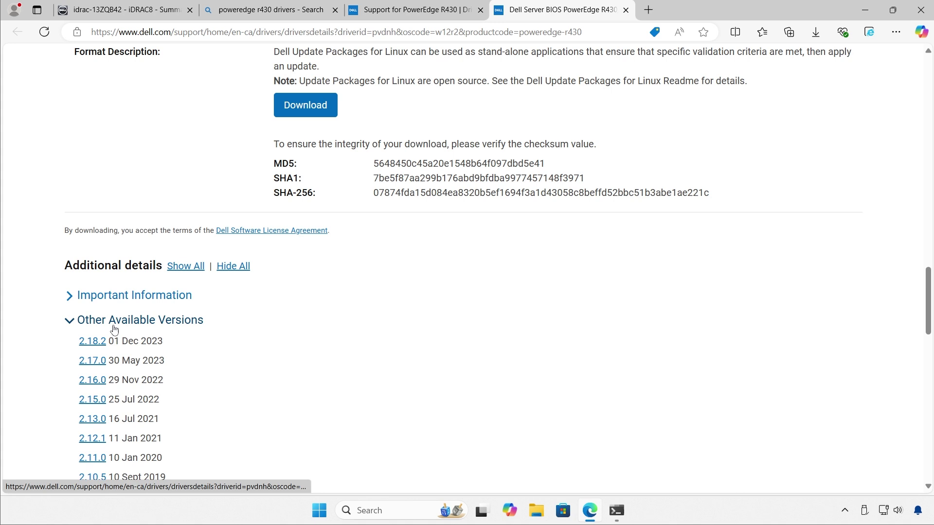
Recheck the server's current BIOS version in iDRAC, then return to the Dell page
left_click(124, 10)
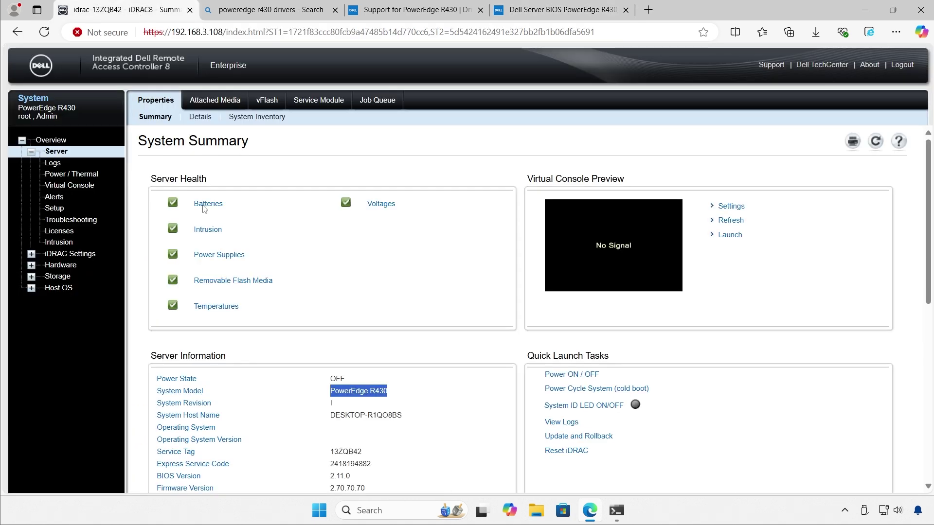
left_click_drag(329, 476, 350, 476)
left_click(549, 10)
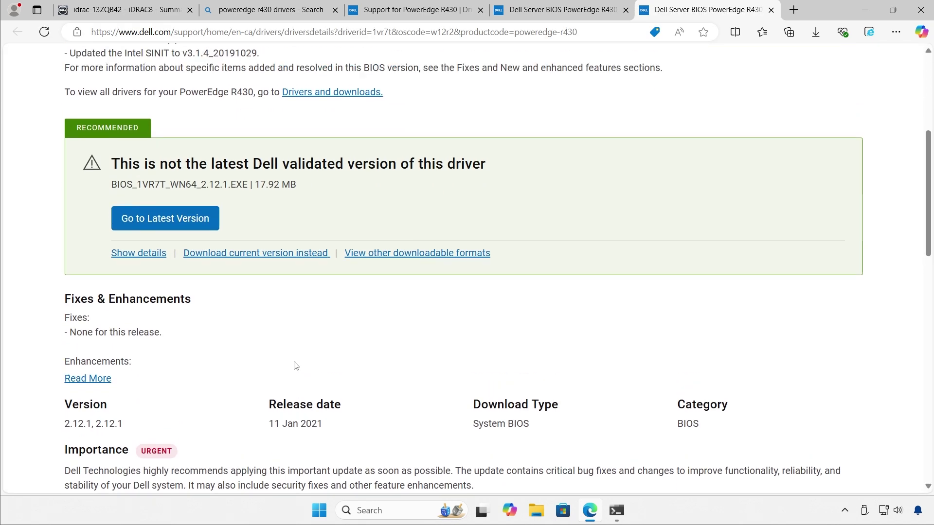
Expand BIOS 2.12.1's available formats and download the MS Windows 32-Bit package BIOS_1VR7T_WN32_2.12.1.EXE
scroll(294, 365, "up", 1)
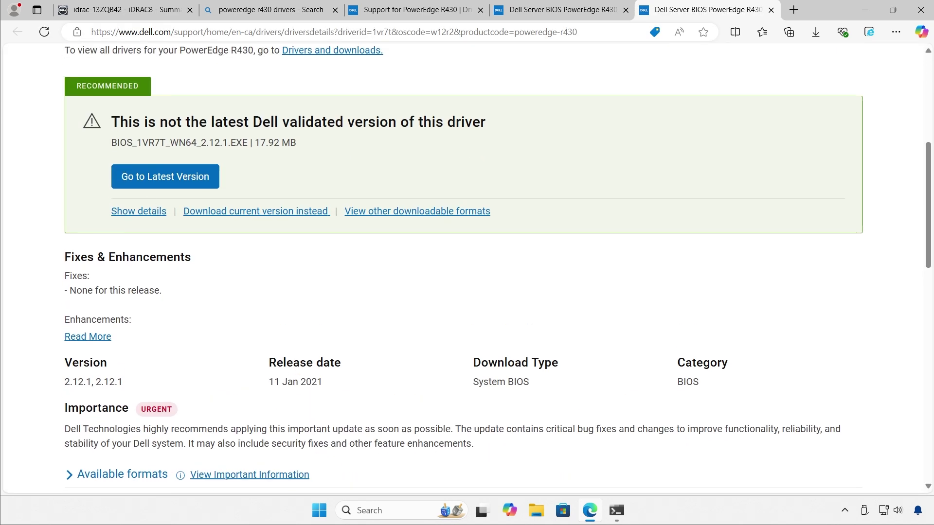
scroll(195, 316, "down", 2)
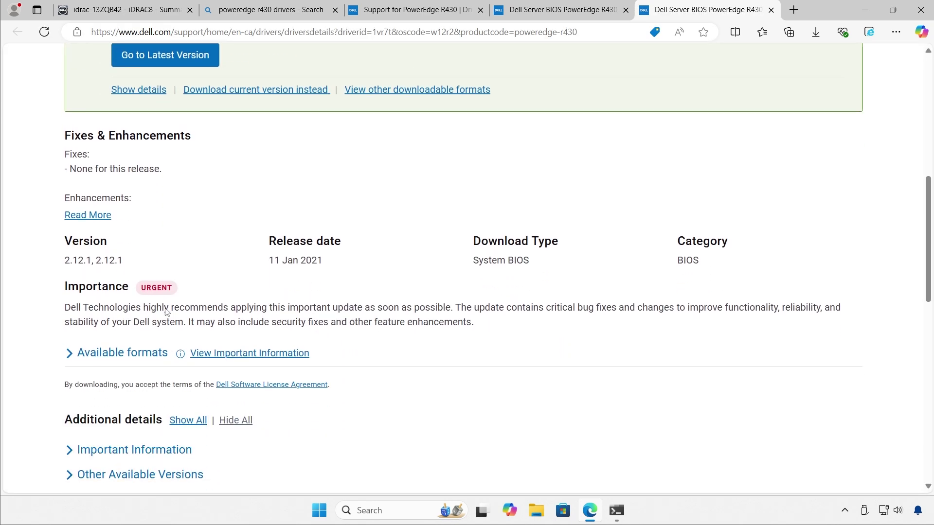
left_click(94, 354)
scroll(95, 361, "down", 3)
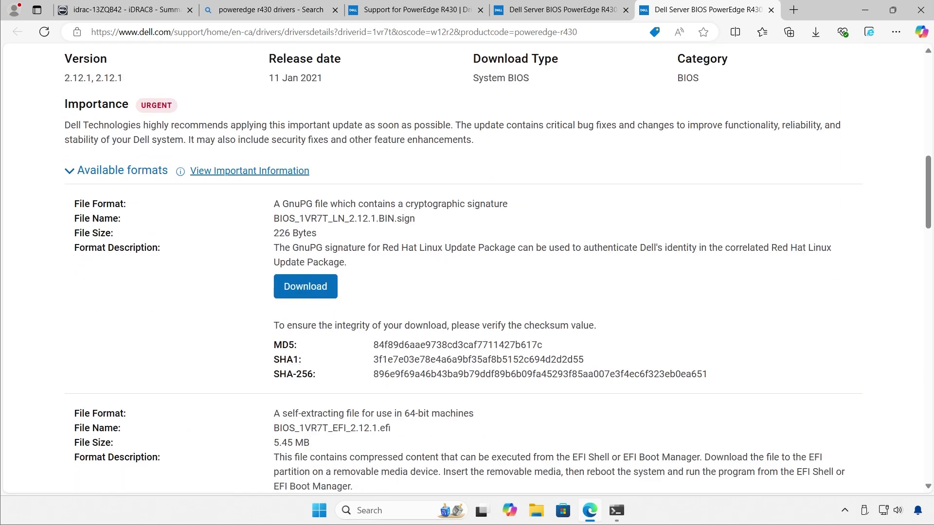
scroll(486, 267, "down", 6)
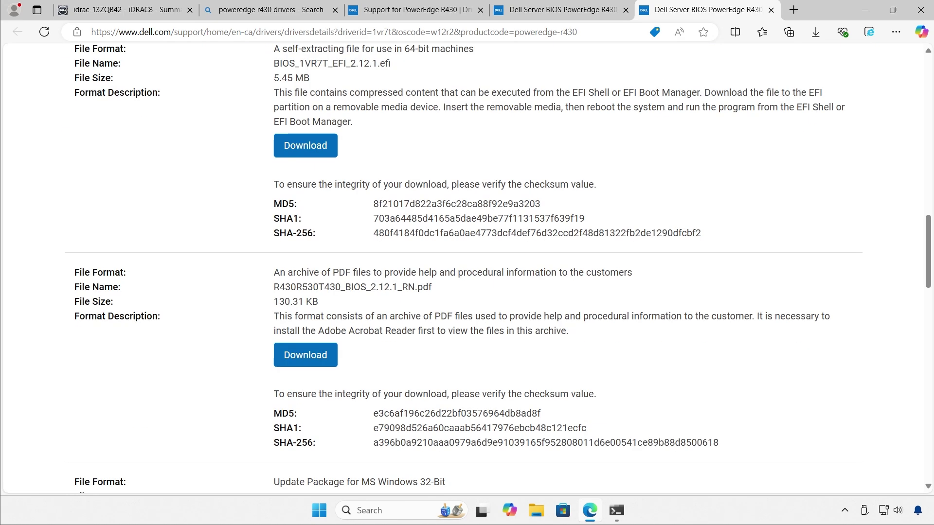
scroll(462, 267, "down", 4)
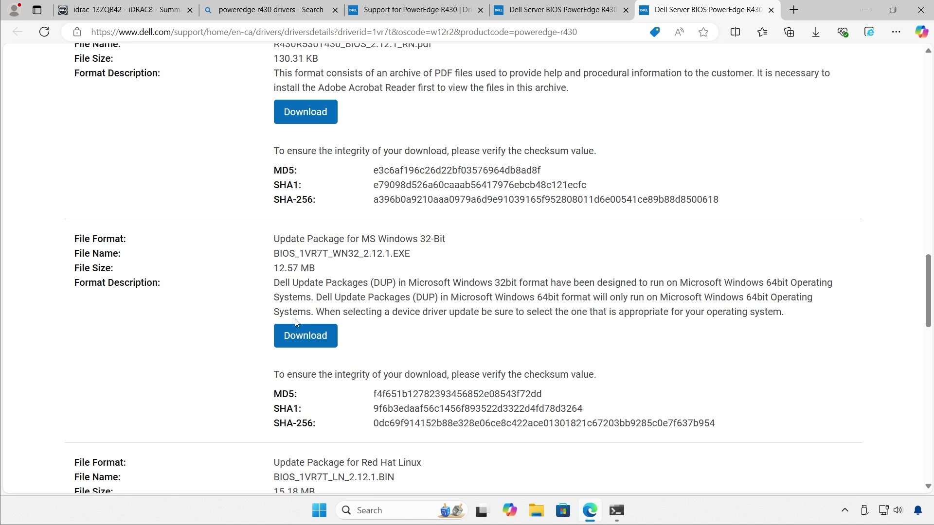
left_click_drag(435, 253, 299, 253)
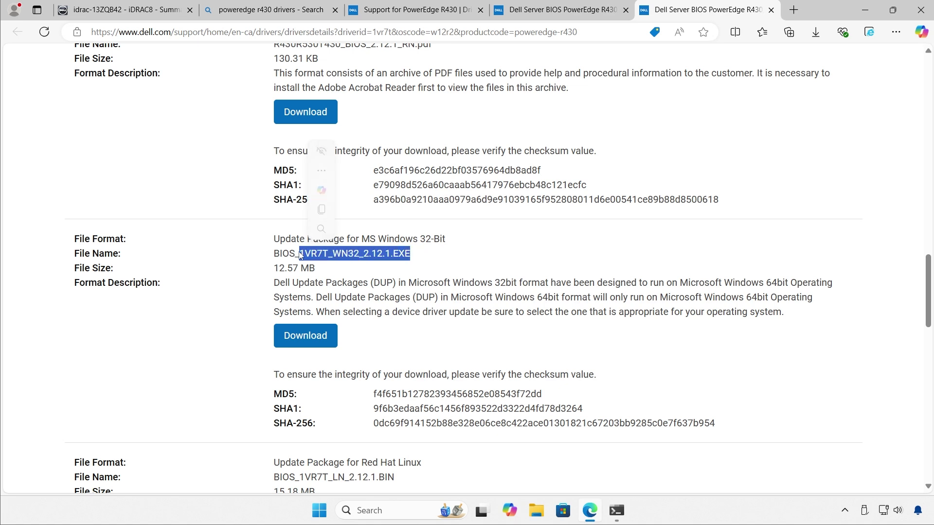
left_click(322, 339)
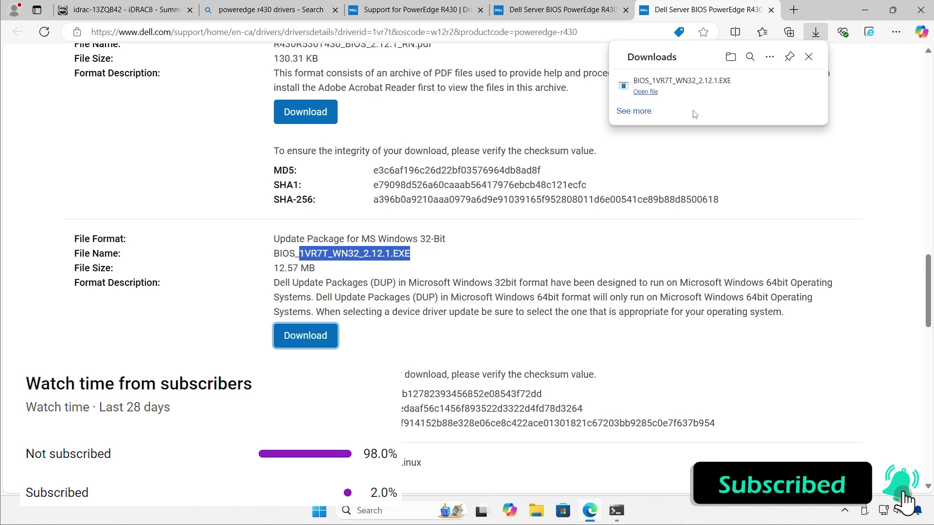
In iDRAC Settings, go to Update and Rollback and show the Rollback list
left_click(103, 13)
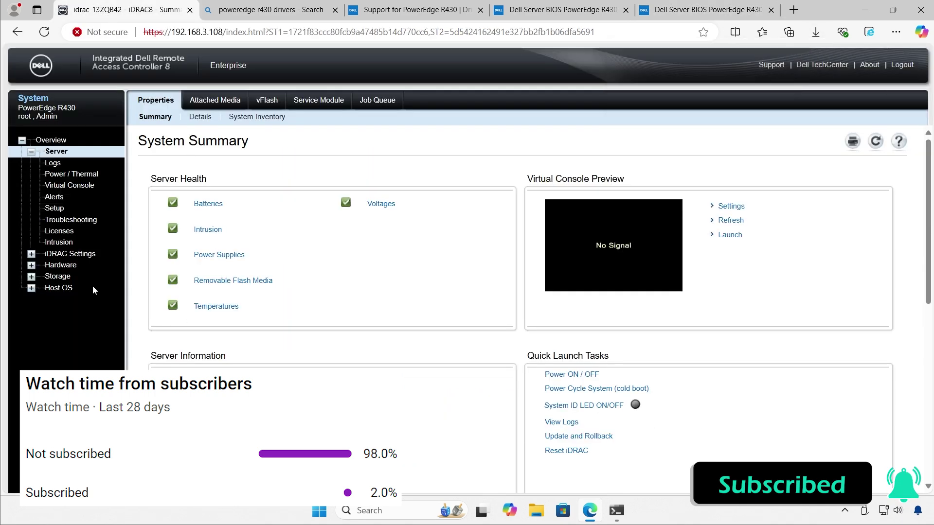
left_click(31, 254)
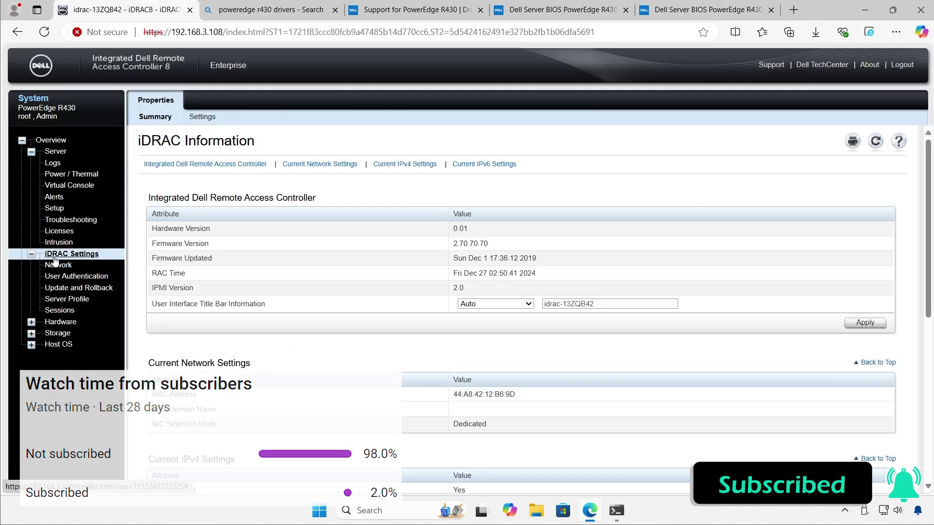
left_click(58, 290)
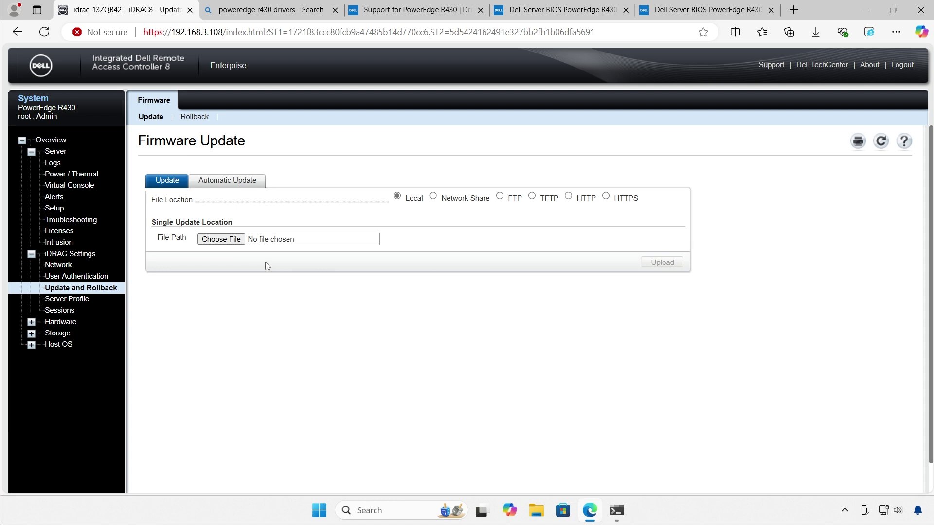
left_click(195, 120)
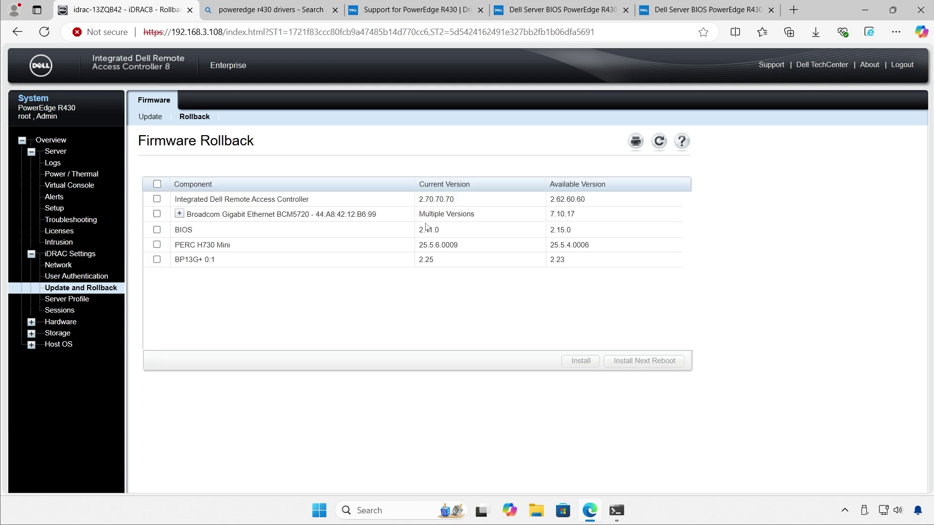
Review the rollback list: BIOS at 2.11.0 with 2.15.0 available, leaving BIOS unmarked
left_click_drag(419, 230, 574, 230)
left_click(558, 231)
left_click_drag(179, 245, 233, 246)
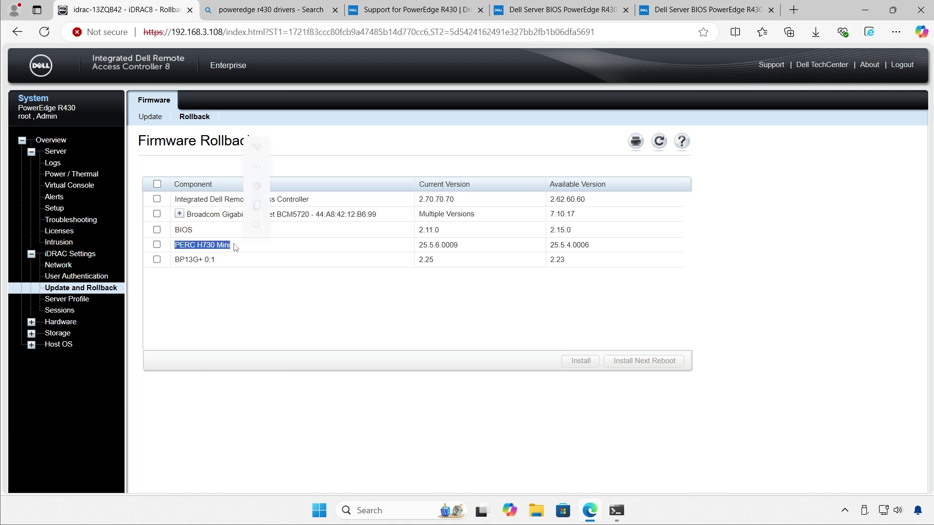
left_click_drag(176, 199, 314, 202)
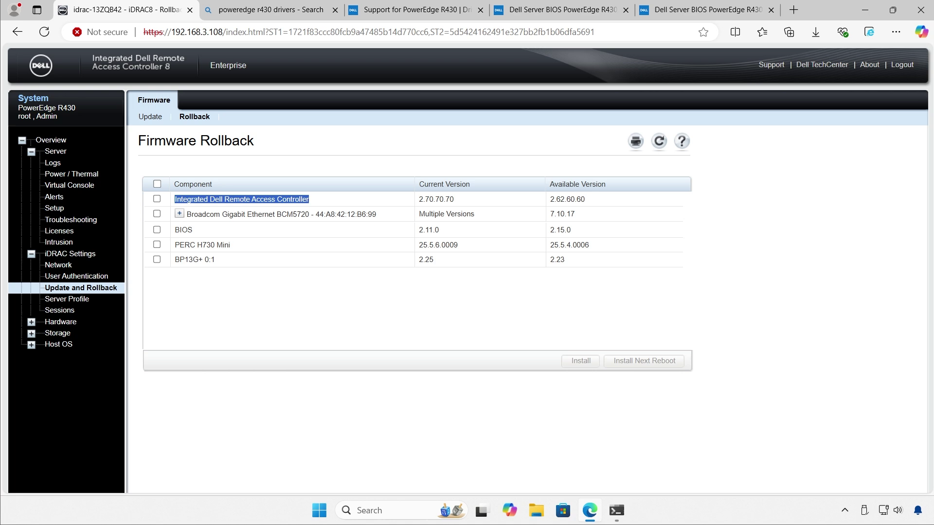
double_click(564, 184)
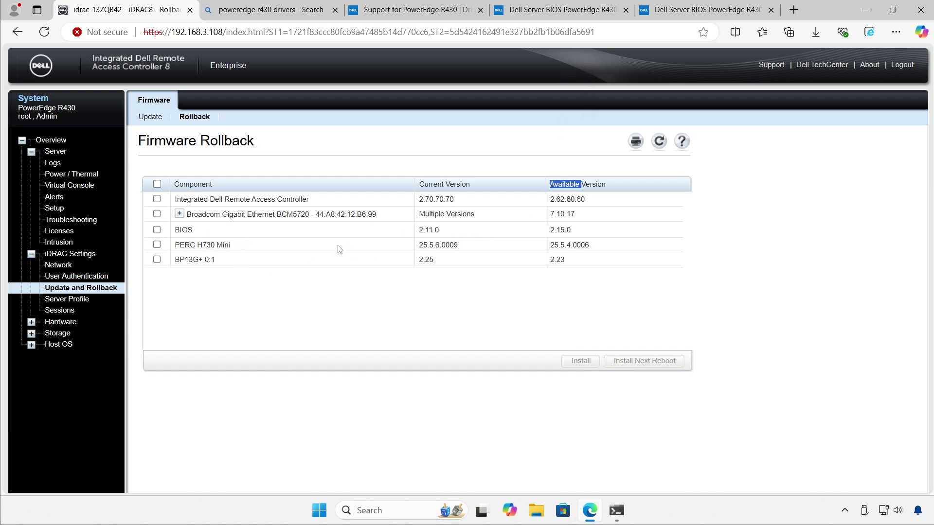
left_click(157, 231)
left_click(157, 231)
left_click(157, 230)
left_click(156, 231)
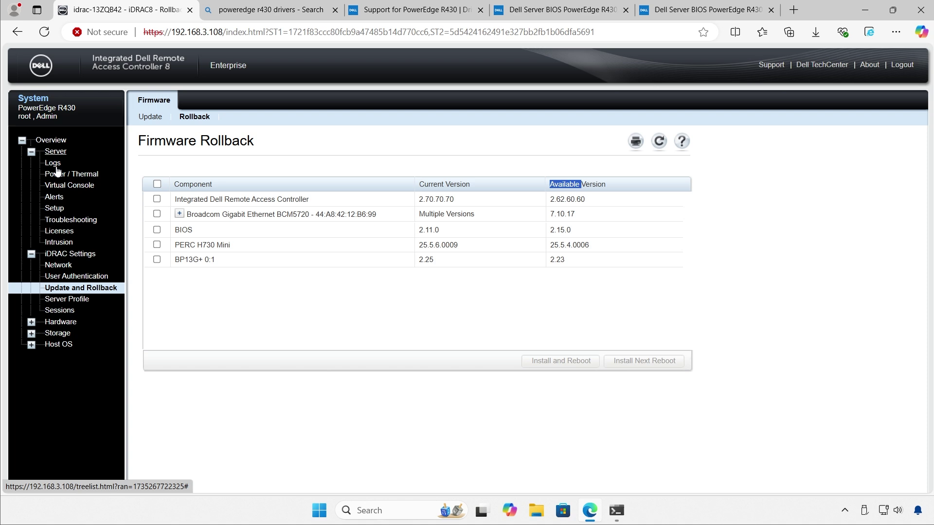
Choose BIOS_1VR7T_WN32_2.12.1.EXE on the Firmware Update page and upload it to iDRAC
left_click(151, 122)
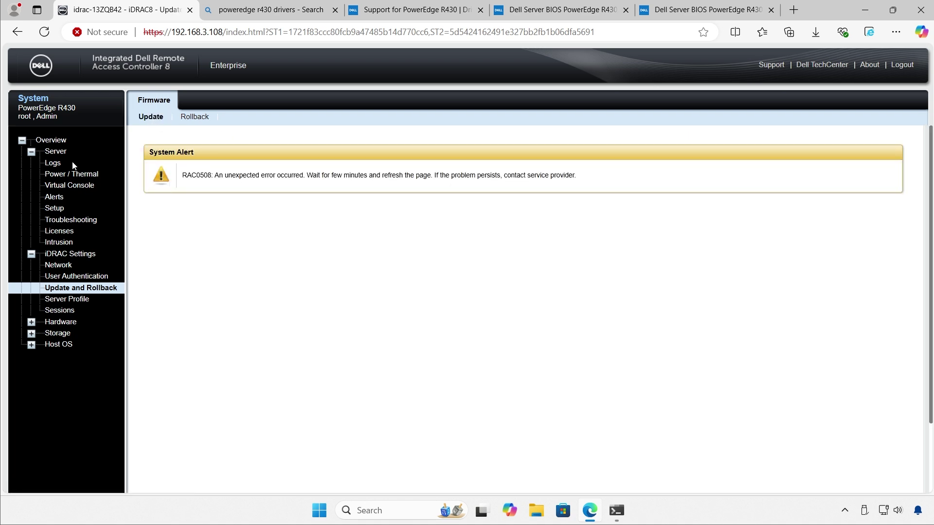
left_click(57, 151)
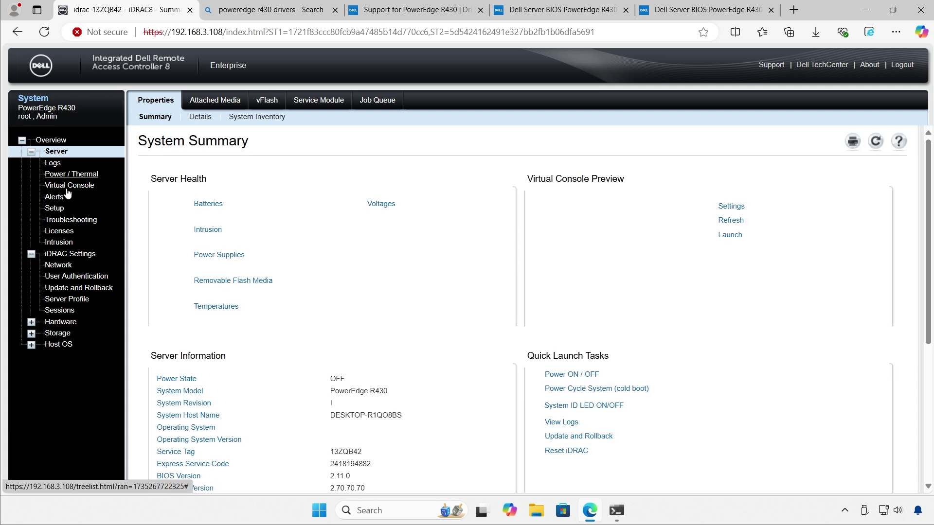
left_click(81, 289)
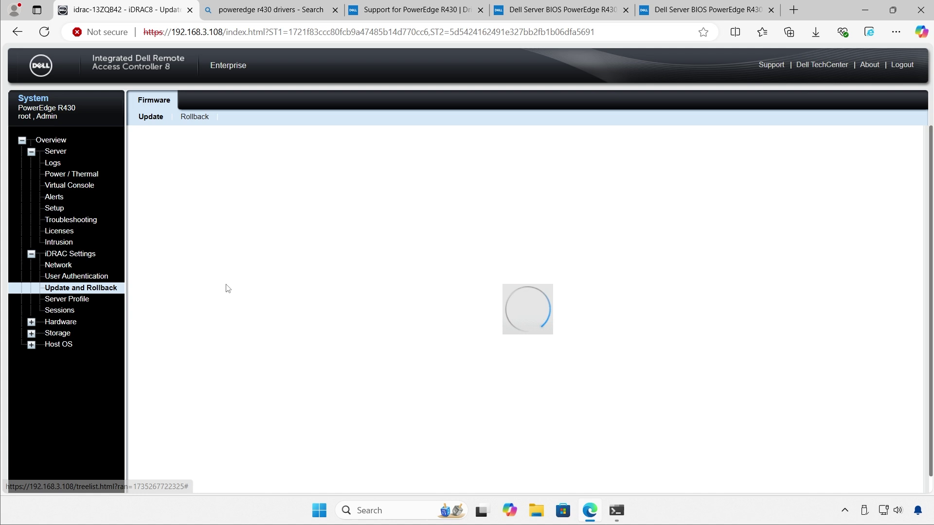
left_click(226, 241)
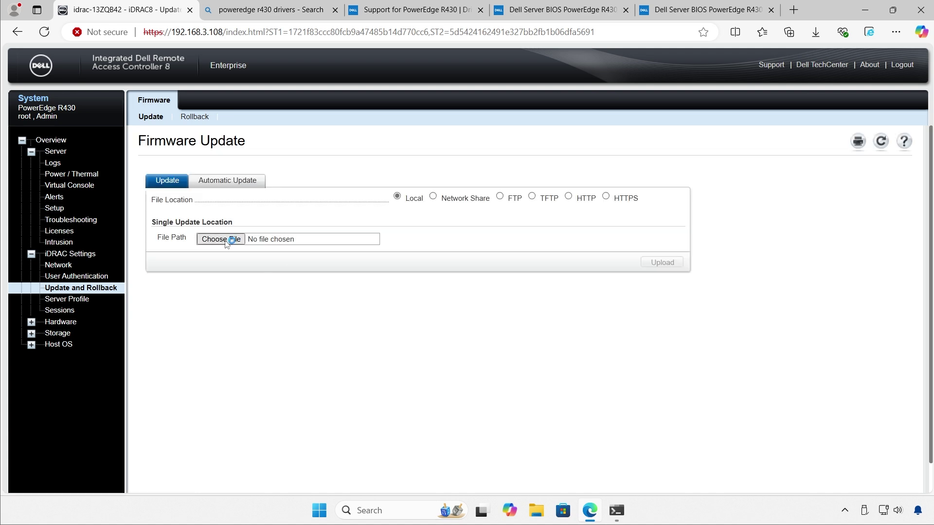
left_click(182, 115)
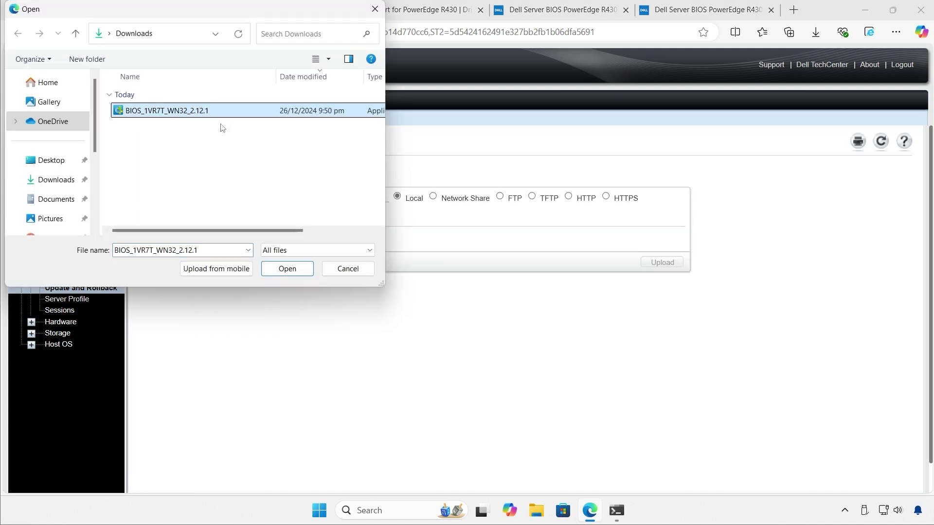
left_click(287, 268)
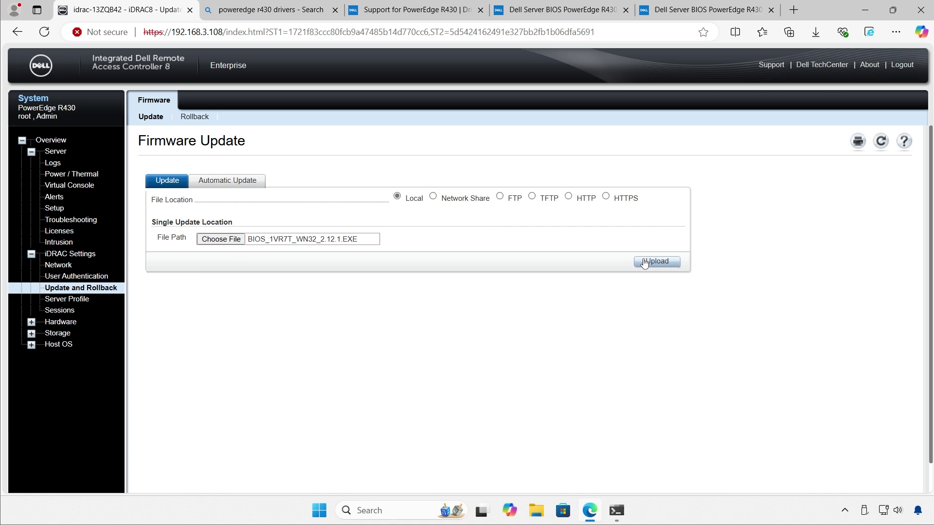
left_click(656, 262)
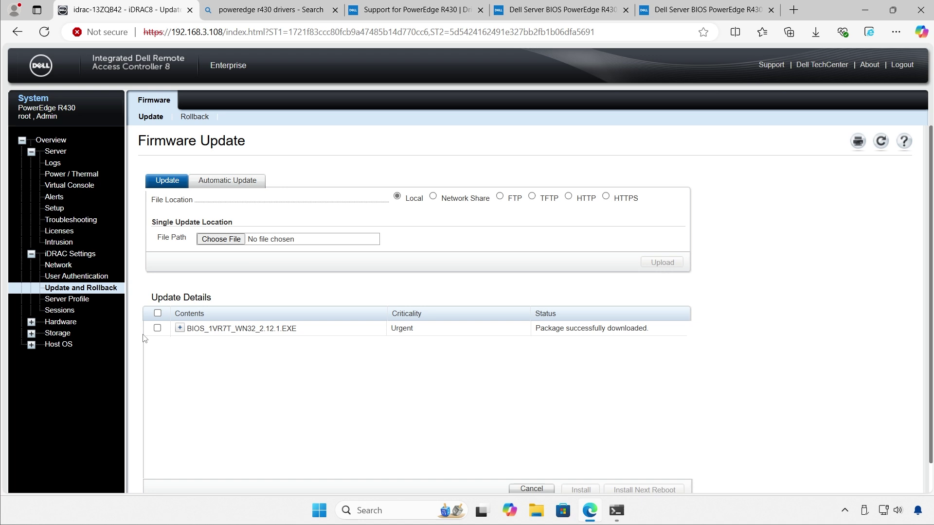
Tick the BIOS 2.12.1 component, choose Install and Reboot, acknowledge RAC0603, and return to Server
left_click(180, 329)
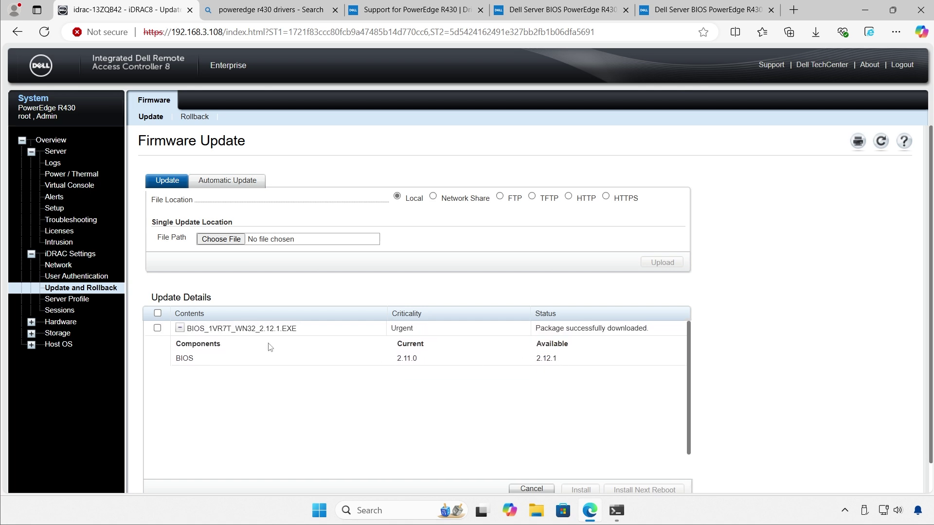
left_click(157, 327)
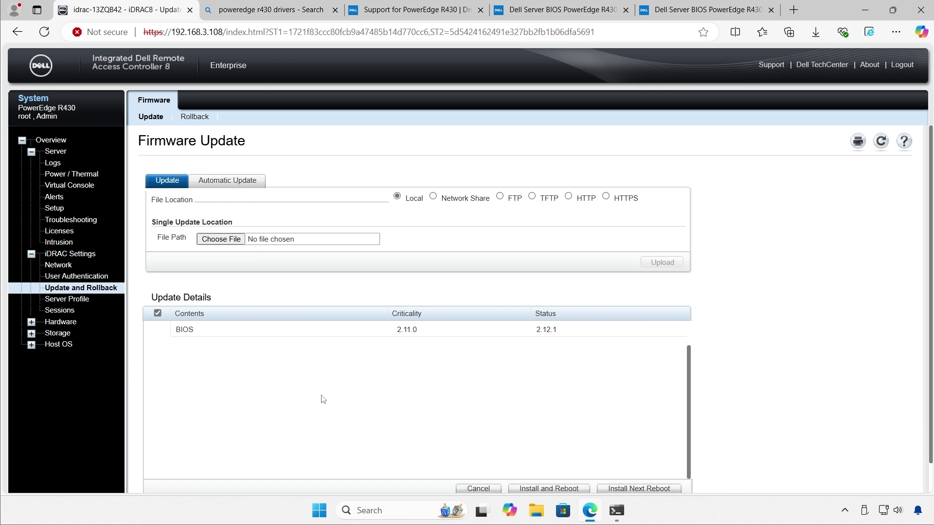
left_click(552, 490)
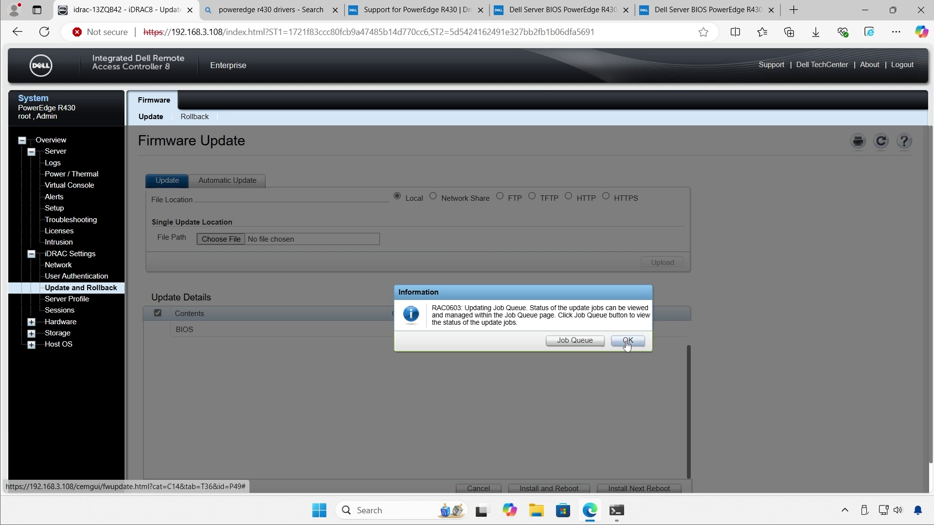
left_click(627, 341)
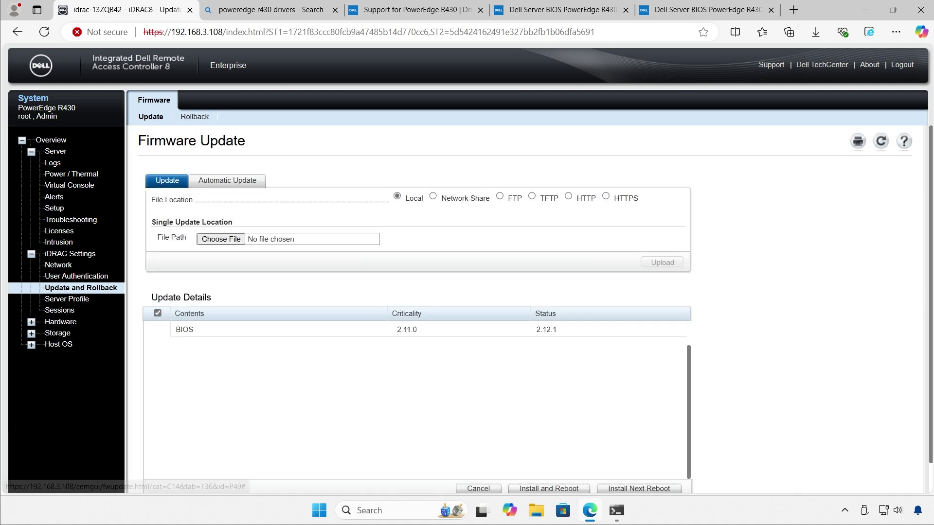
left_click(56, 152)
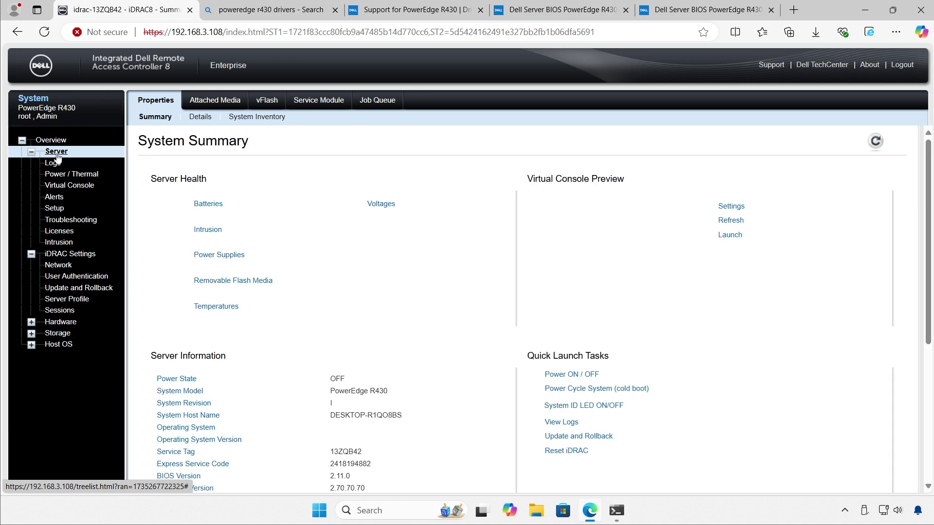
Launch the virtual console and power on the server from the System Summary
left_click(730, 235)
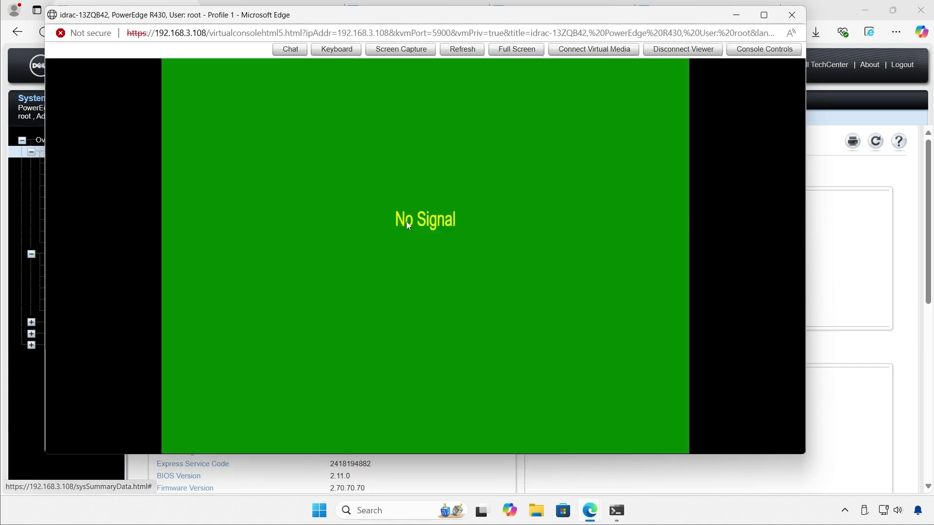
left_click(909, 240)
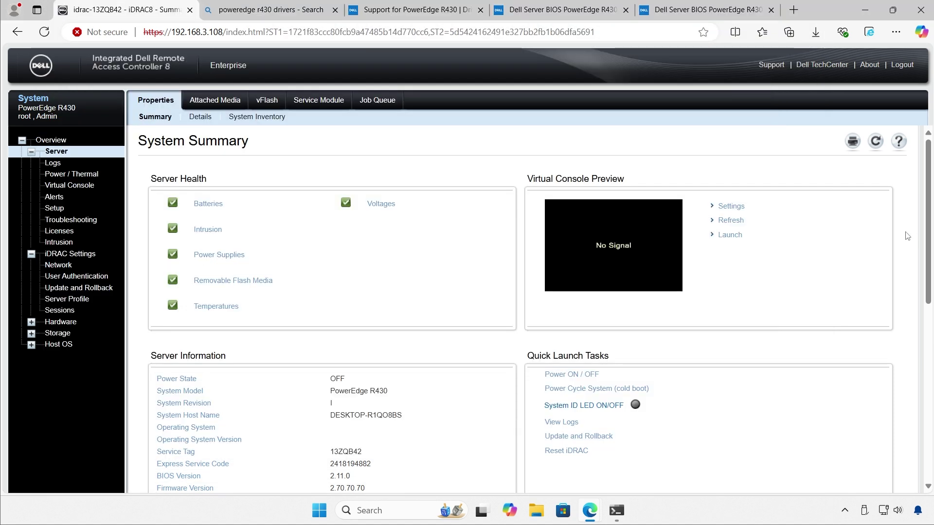
left_click(581, 375)
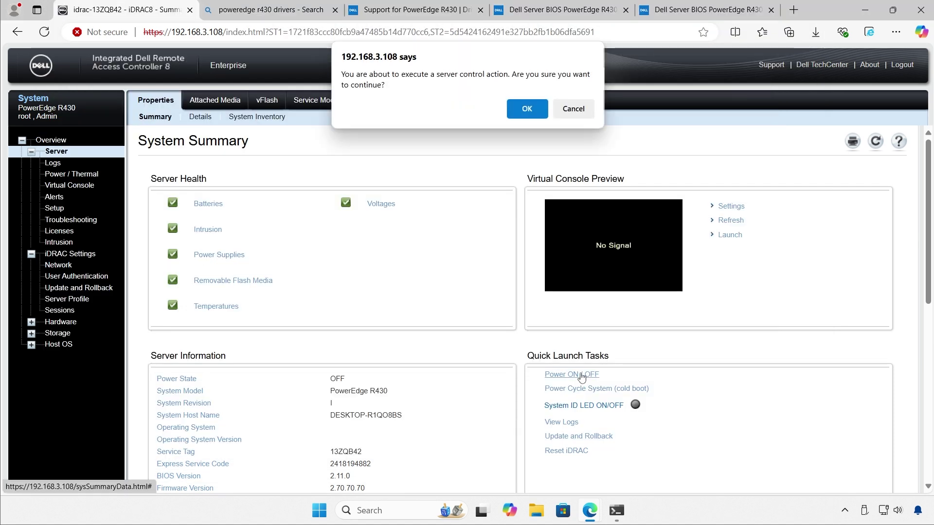
left_click(531, 109)
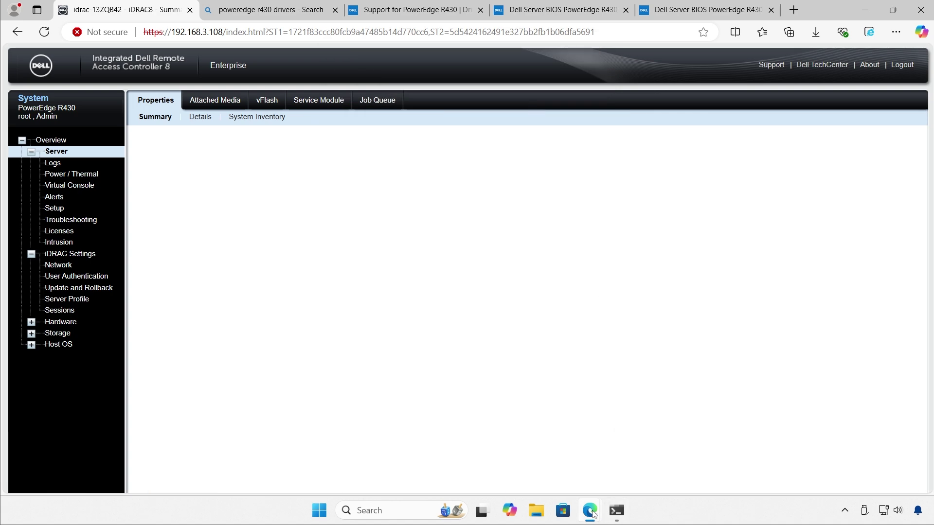
Bring the virtual console window forward, maximize it, and switch it to full screen
mouse_move(589, 510)
left_click(657, 432)
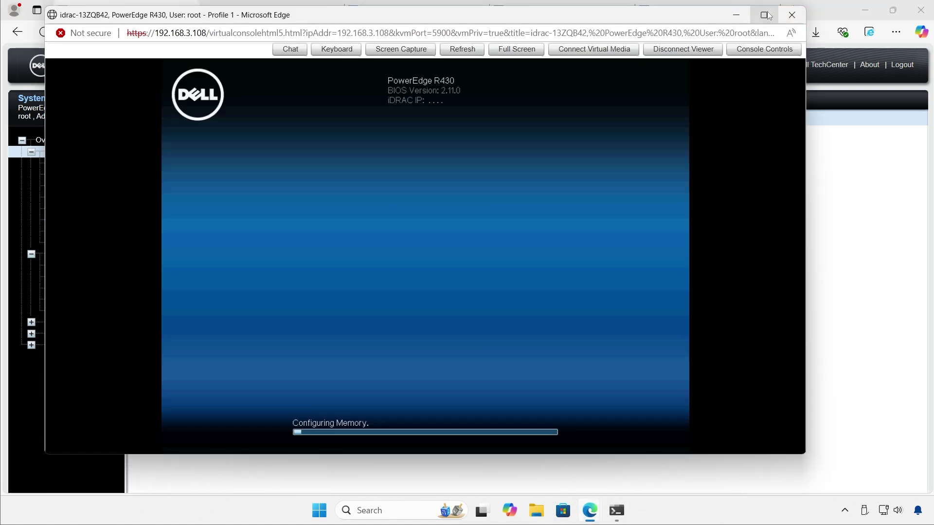
left_click(764, 15)
left_click(529, 40)
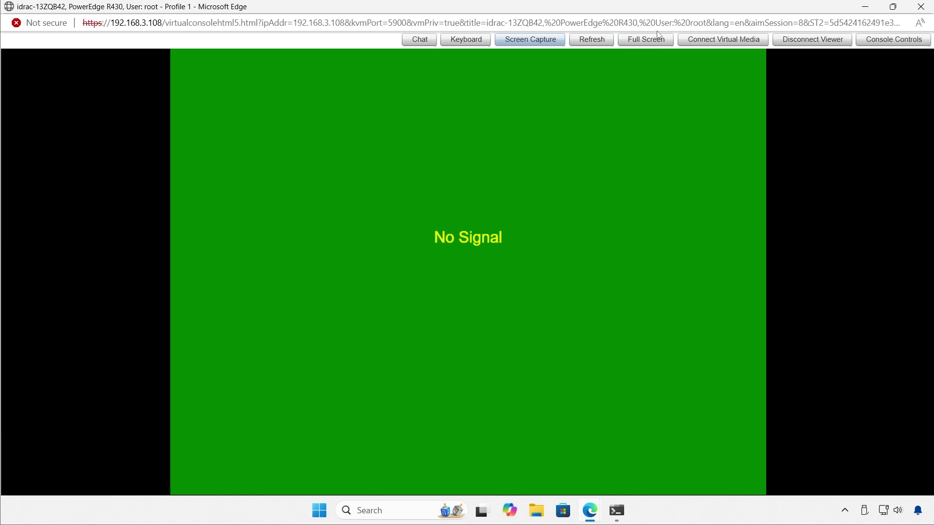
Put the Virtual Console in full screen and watch the boot splash report BIOS Version 2.12.1
left_click(654, 43)
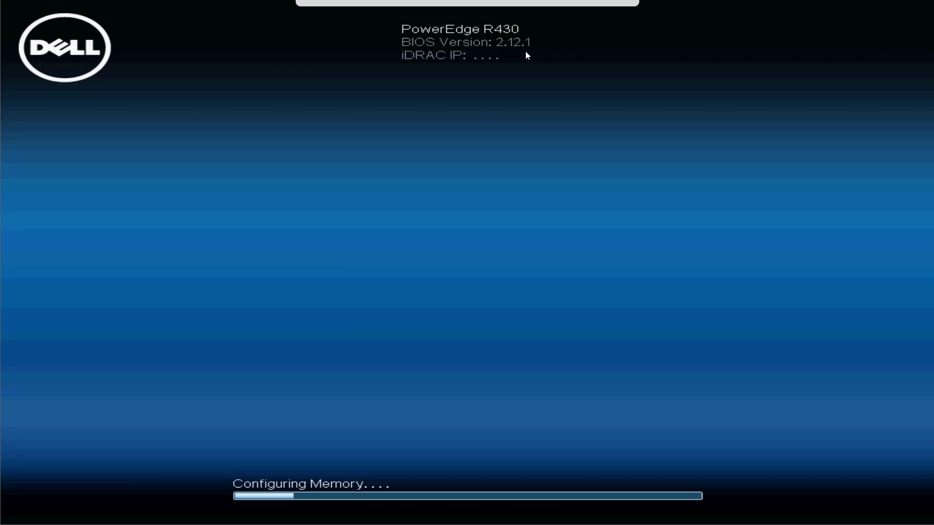
Leave the console, copy the System Summary's BIOS version 2.11.0, and reload the page
key("Escape")
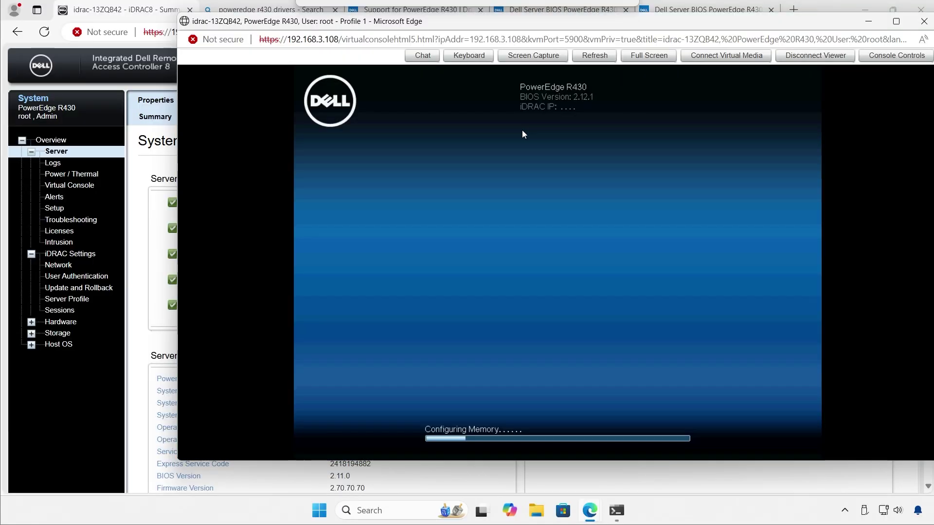
key("alt+Tab")
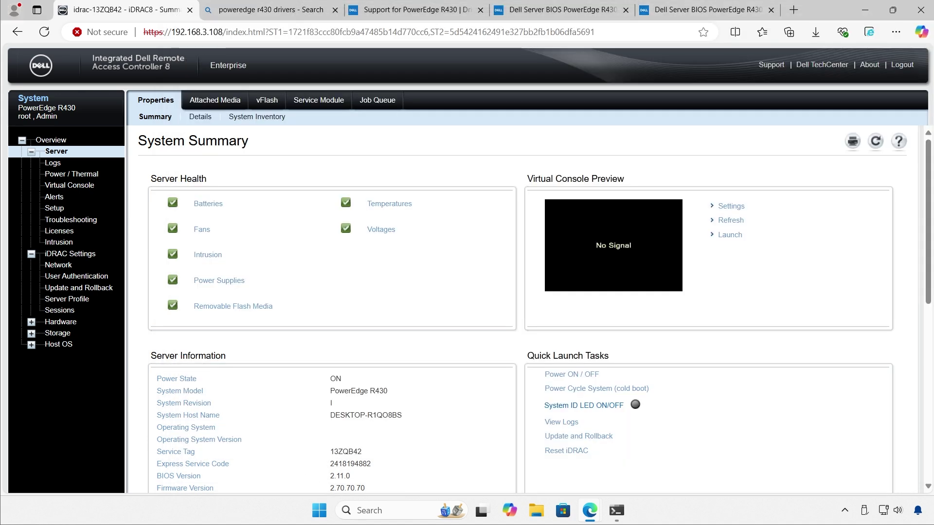
left_click_drag(329, 477, 352, 479)
right_click(354, 477)
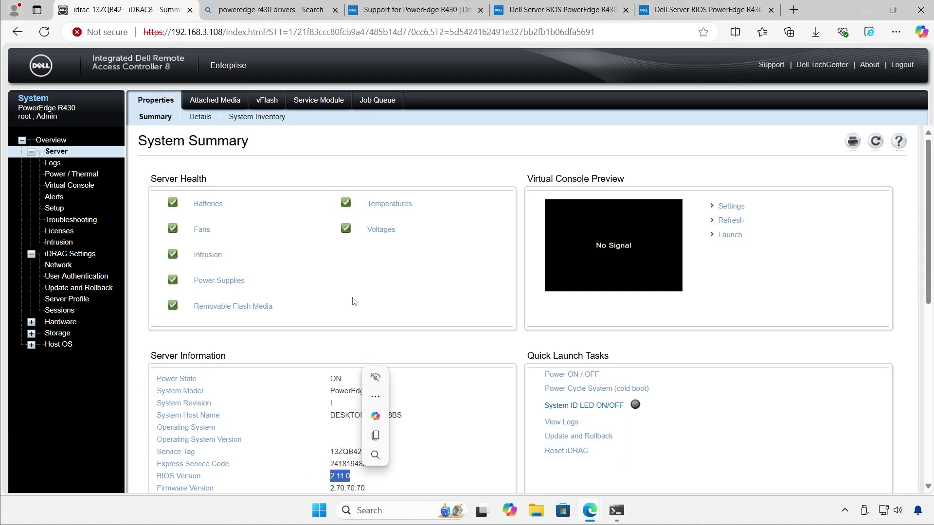
left_click(375, 435)
left_click(873, 142)
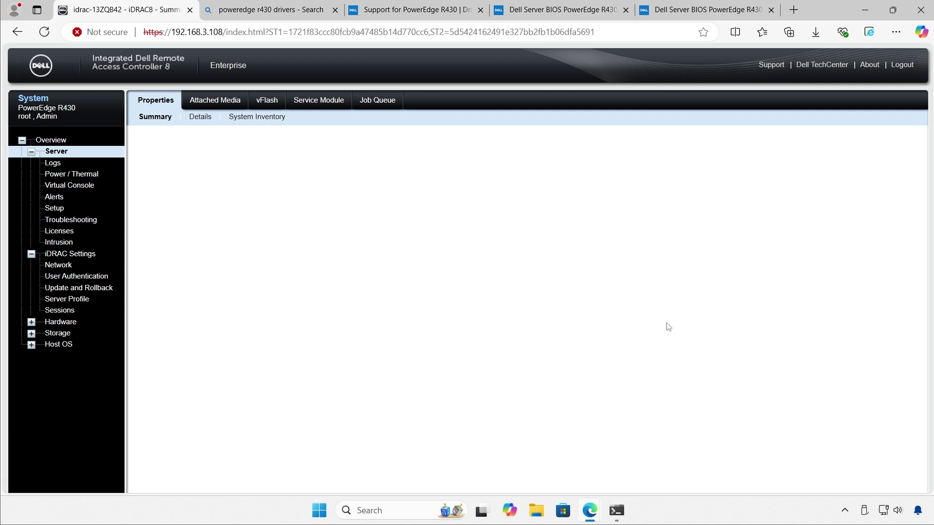
Recheck the still-2.11.0 BIOS version after another reload, then open the Firmware Rollback list
left_click_drag(329, 477, 358, 479)
right_click(359, 478)
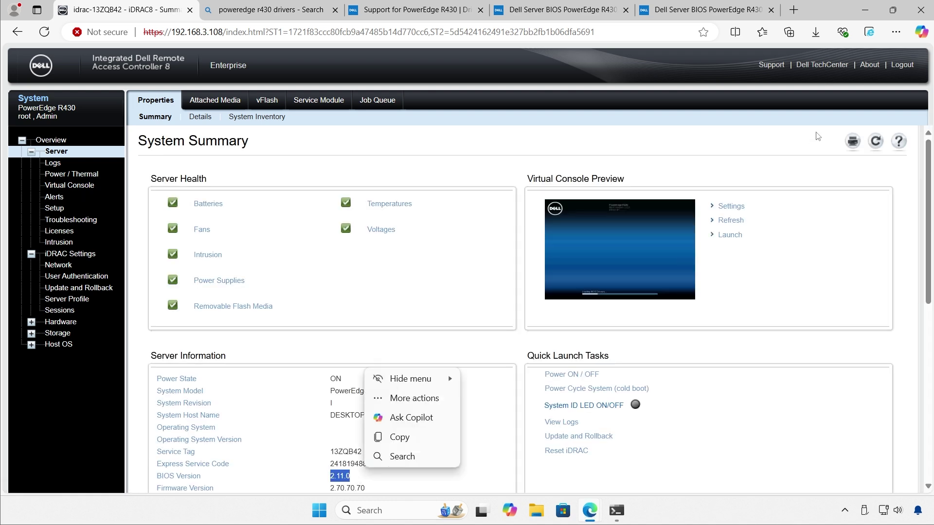
left_click(389, 437)
left_click(875, 141)
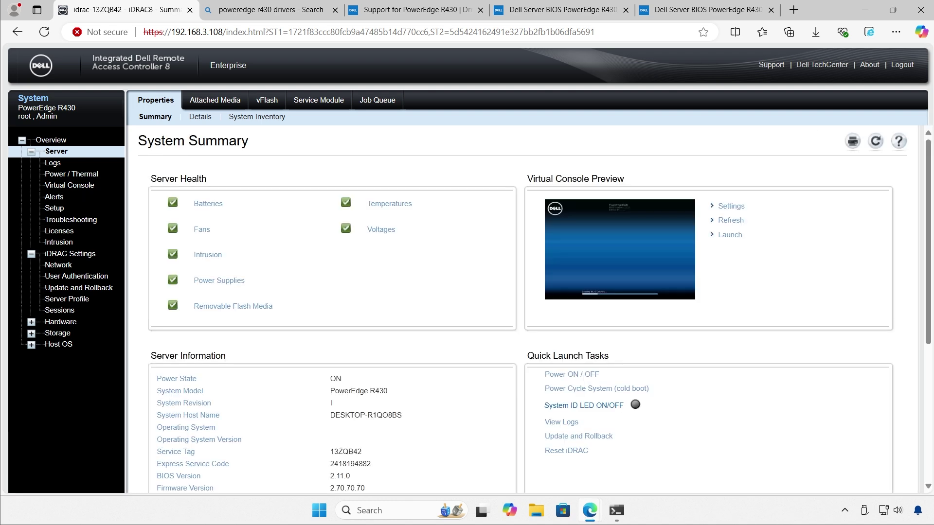
left_click(56, 289)
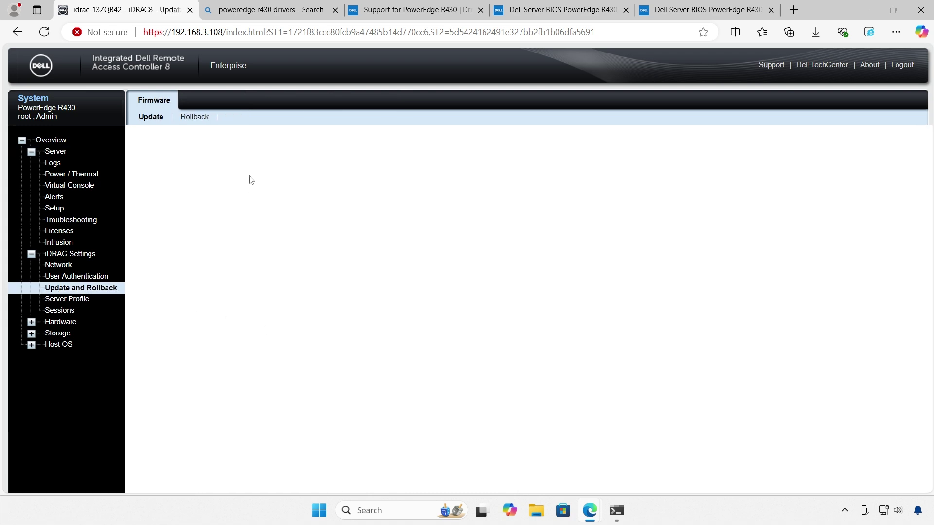
left_click(207, 122)
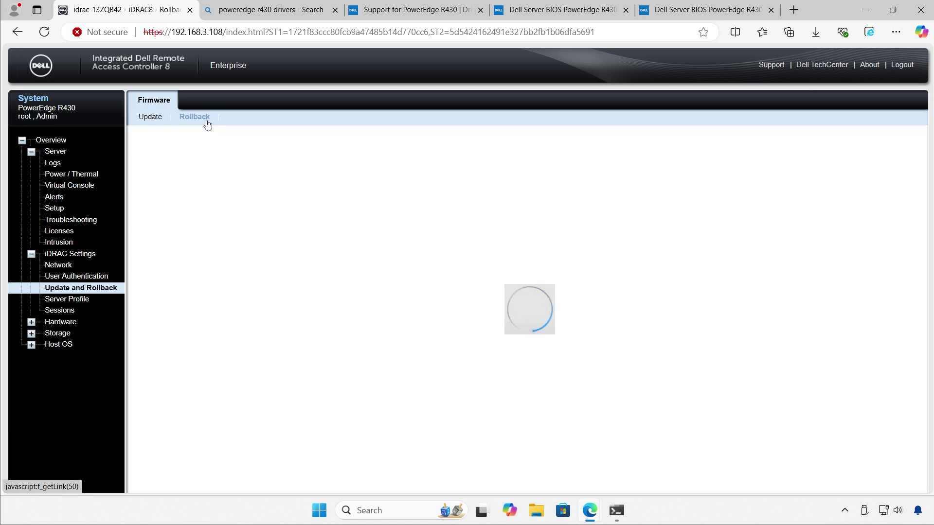